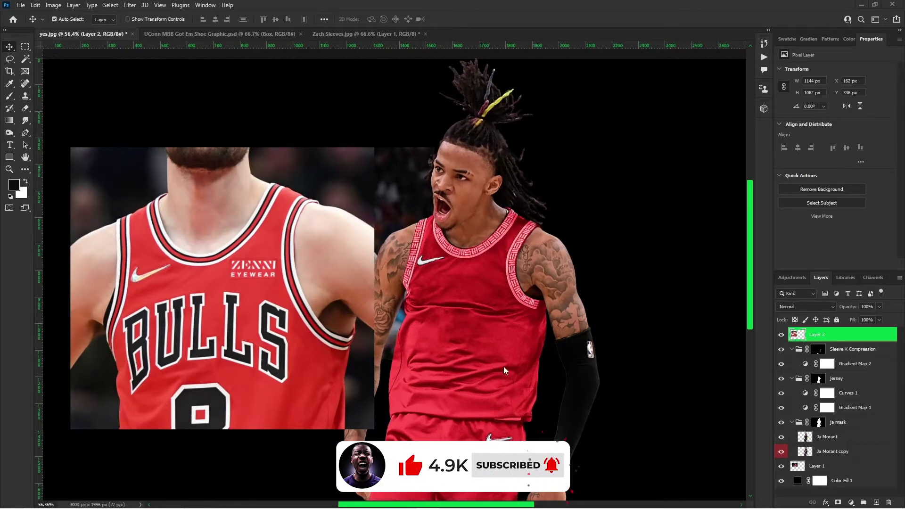
Move the Bulls jersey reference on Layer 2 to X 236 px, Y 310 px.
scroll(314, 245, "down", 2)
scroll(304, 270, "up", 1)
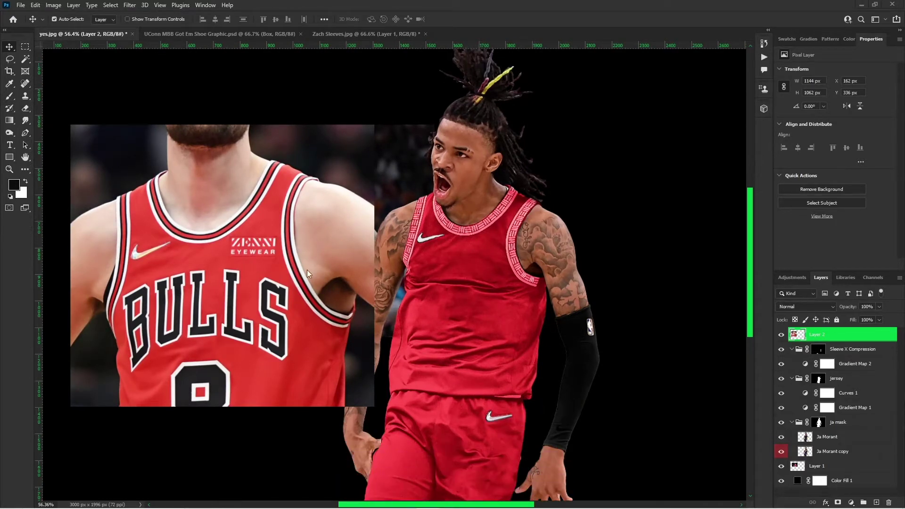
scroll(258, 235, "up", 1)
scroll(259, 230, "up", 2)
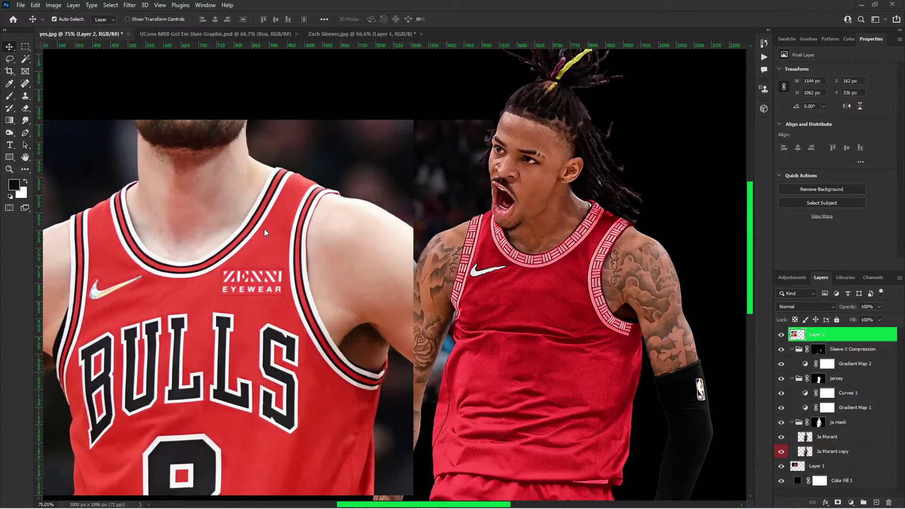
scroll(265, 224, "down", 4)
scroll(286, 222, "up", 1)
left_click_drag(271, 249, 289, 233)
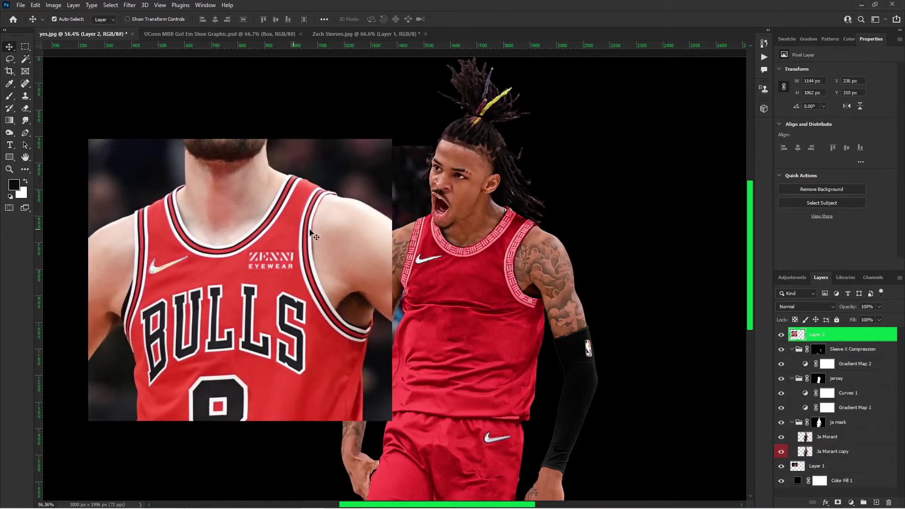
scroll(313, 231, "up", 1)
scroll(339, 309, "up", 1)
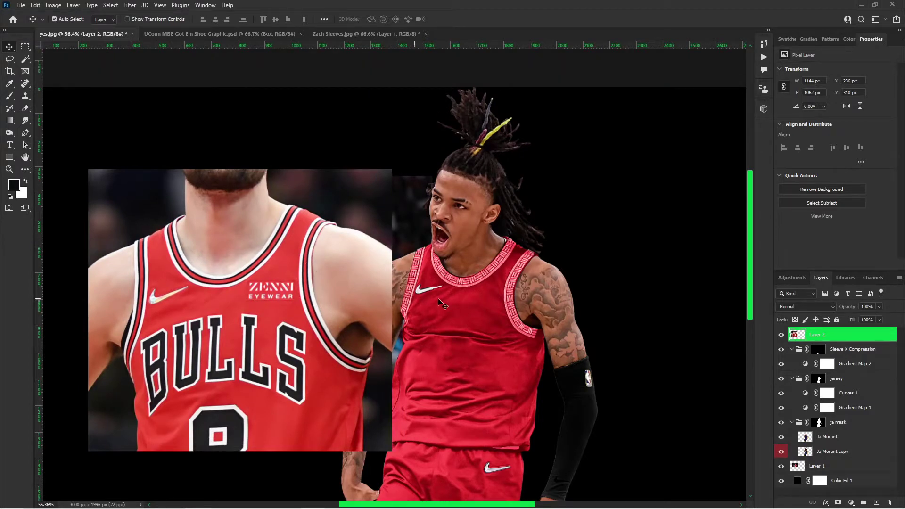
scroll(293, 250, "up", 1)
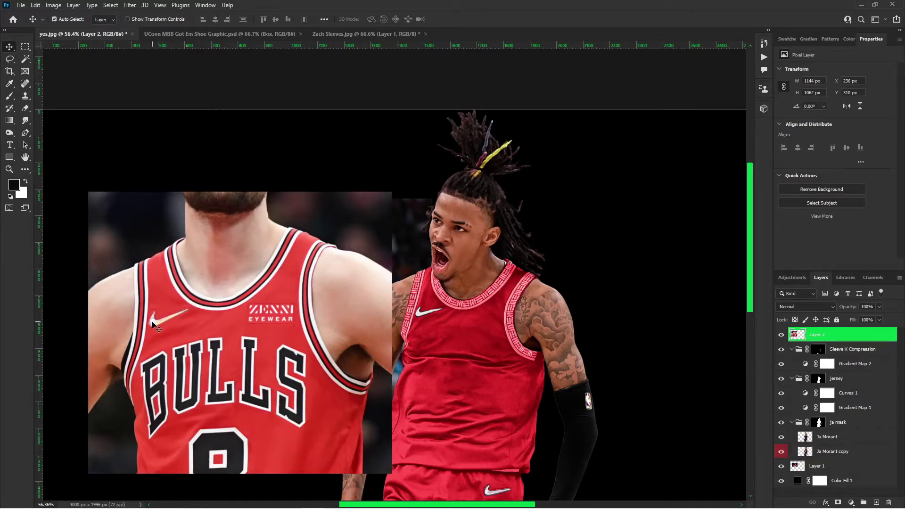
scroll(292, 283, "down", 2)
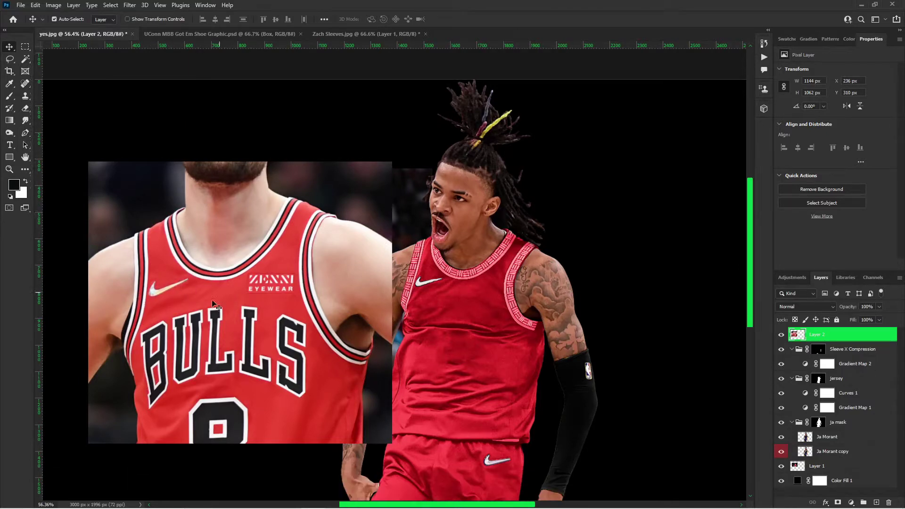
scroll(345, 345, "down", 1)
scroll(338, 274, "down", 5)
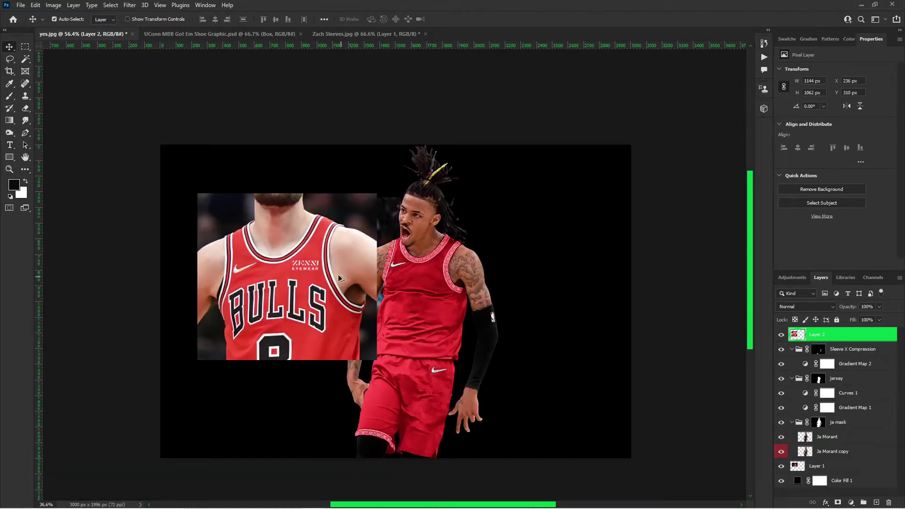
Trace the inner edge of the Bulls jersey's left armhole trim with the Pen tool, from the underarm up towards the shoulder.
scroll(338, 274, "up", 7)
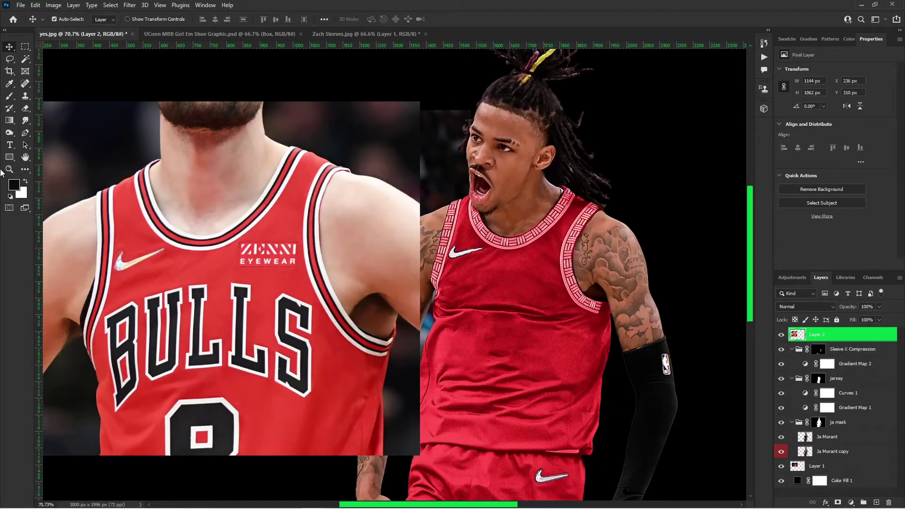
left_click(25, 133)
scroll(374, 289, "down", 2)
scroll(375, 289, "up", 2)
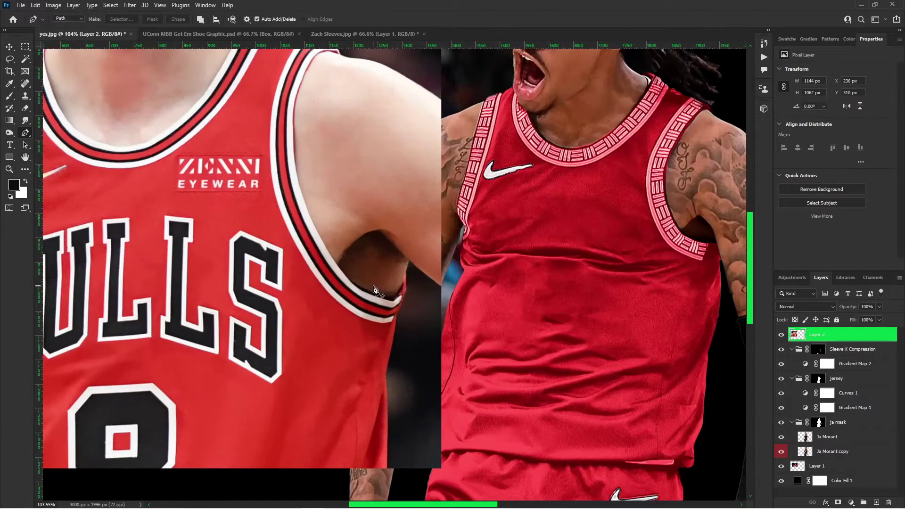
left_click(404, 275)
left_click_drag(387, 302, 385, 299)
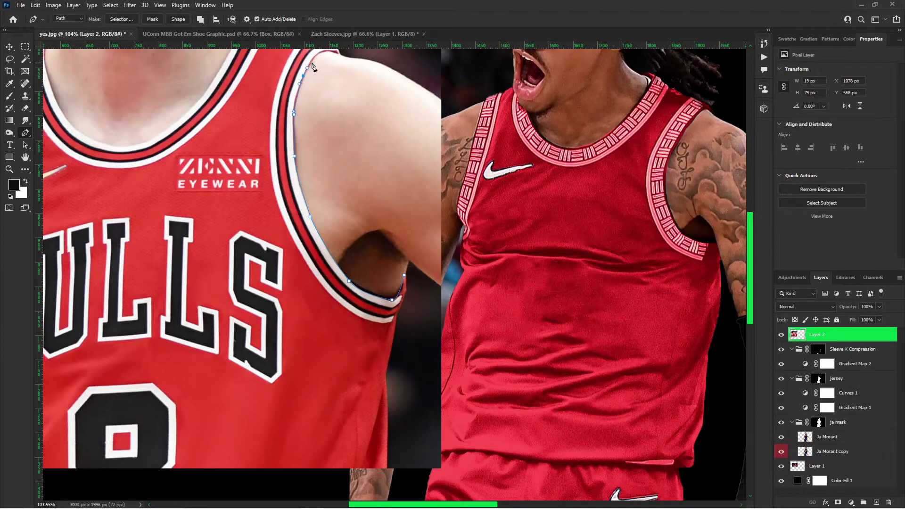
Continue the armhole path over the shoulder and down the trim's outer edge, closing it at the underarm.
scroll(319, 58, "up", 5)
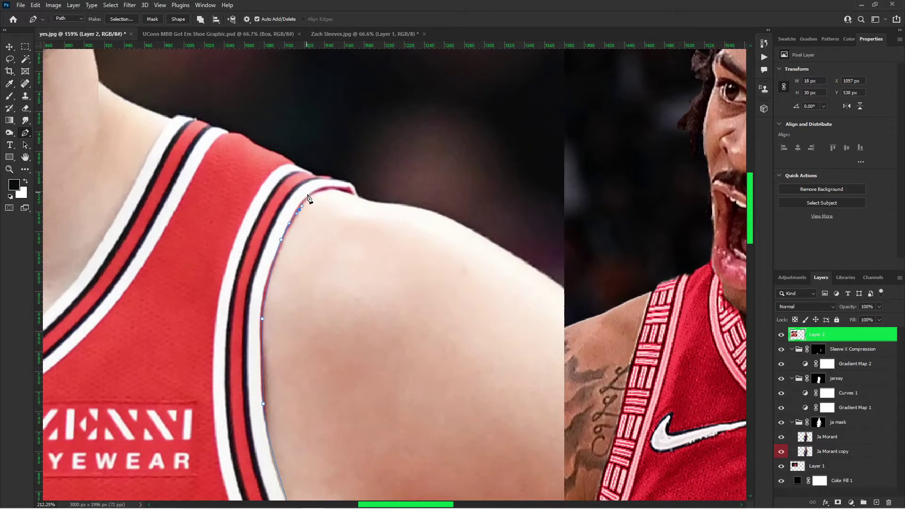
left_click(312, 194)
left_click(332, 189)
left_click(353, 186)
left_click(313, 175)
scroll(285, 165, "down", 5)
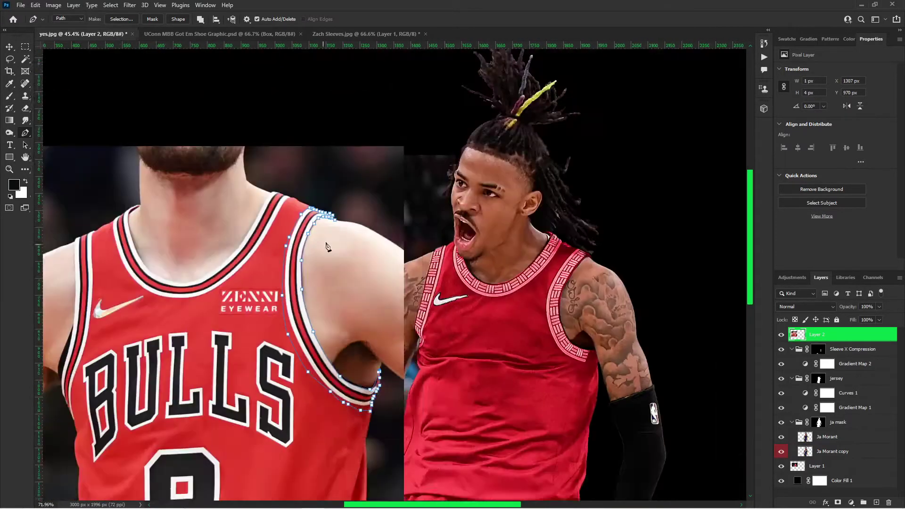
Convert the closed armhole path into a selection.
scroll(325, 247, "up", 1)
right_click(326, 243)
left_click(363, 282)
left_click(362, 282)
left_click(498, 140)
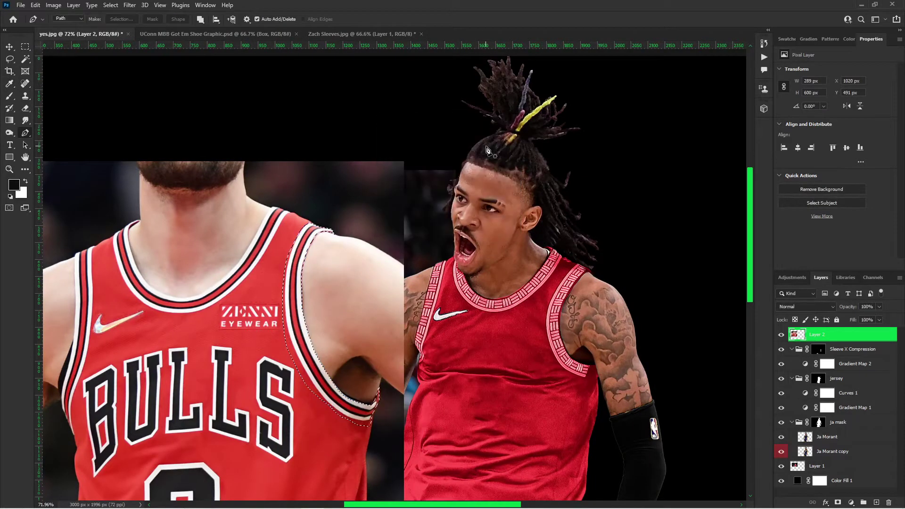
Copy the selected armhole trim to a new layer and move it onto the player's left shoulder.
key("ctrl+j")
key("ctrl+t")
left_click_drag(344, 255, 601, 245)
key("Return")
Hide the Layer 1 reference photo behind the player.
key("p")
scroll(443, 262, "up", 1)
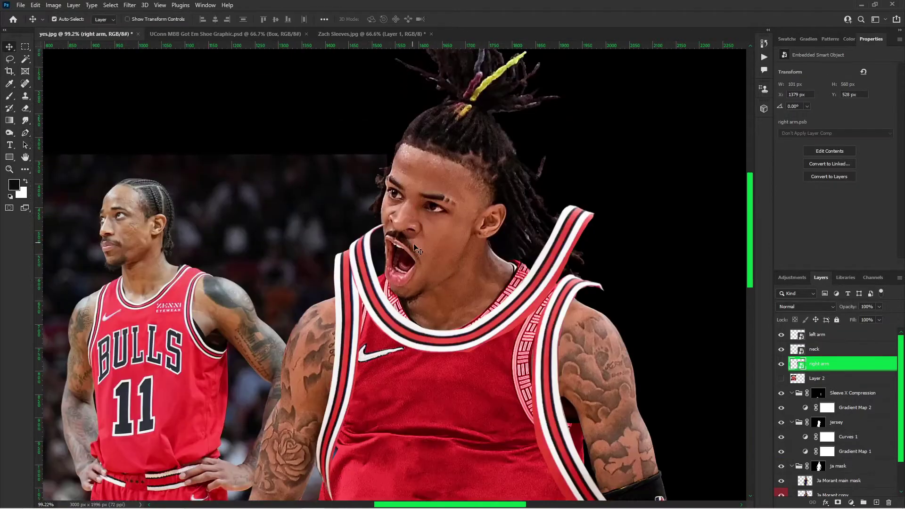
left_click(785, 489)
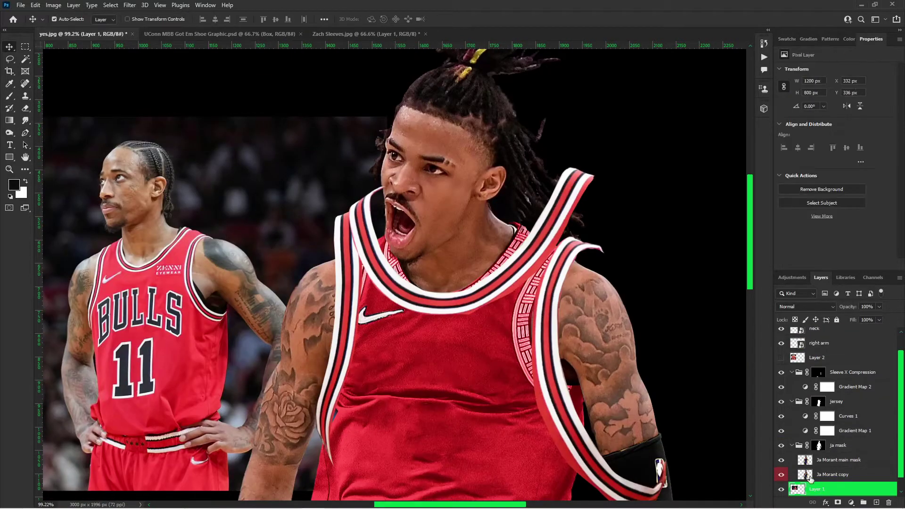
Reposition the neck trim over the player's collar at X 1449 px, Y 441 px.
scroll(528, 223, "up", 3)
mouse_move(509, 270)
left_mouse_down()
mouse_move(500, 256)
mouse_move(500, 271)
left_mouse_up()
scroll(499, 269, "down", 1)
left_click_drag(549, 242, 574, 247)
right_click(814, 334)
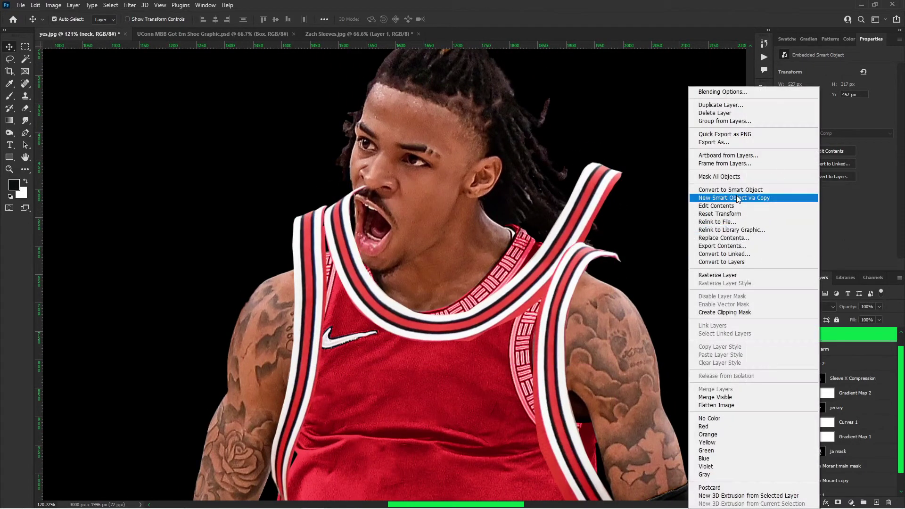
left_click(837, 339)
left_click_drag(488, 312, 476, 303)
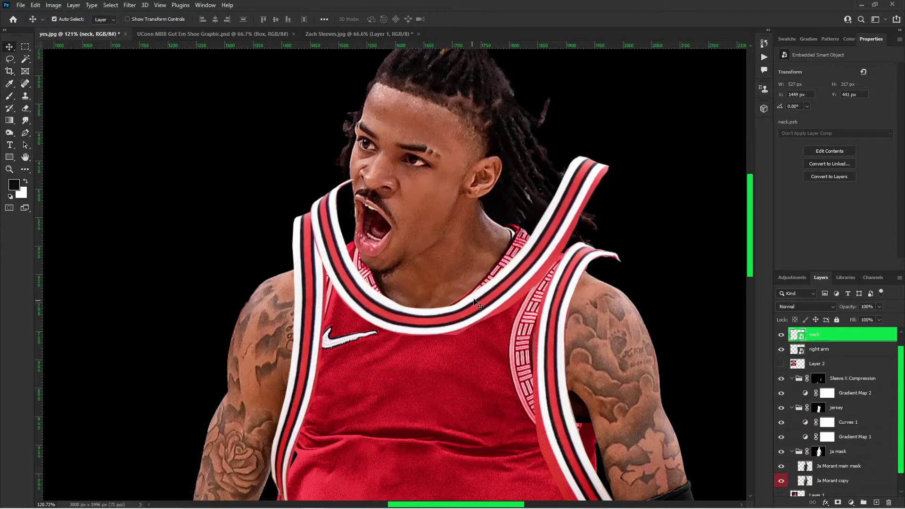
Scale the neck trim down to 409 × 247 px to match the player's collar.
key("ctrl+t")
left_click_drag(608, 246, 543, 263)
key("Return")
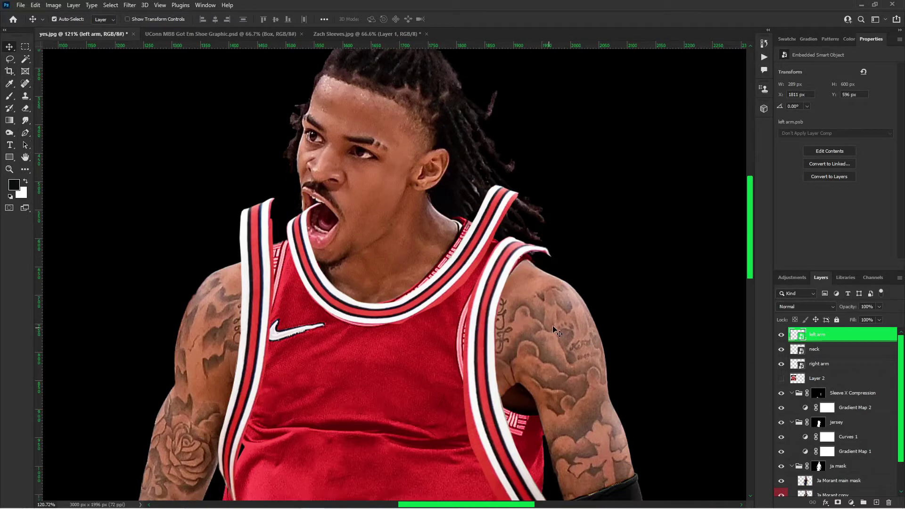
Fit the arm trims to the player's armholes, scaling the right arm trim to 72.22% and rotating it 8.08°.
scroll(545, 331, "down", 2)
key("ctrl+t")
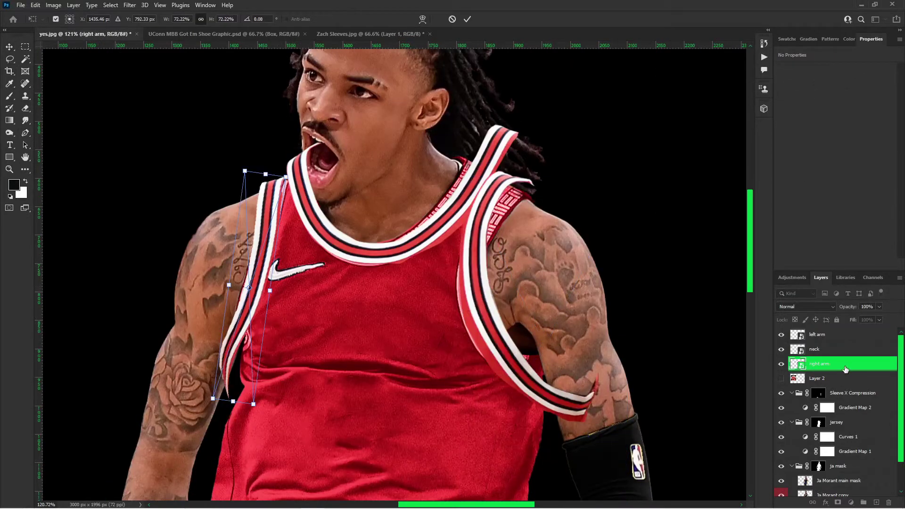
key("Return")
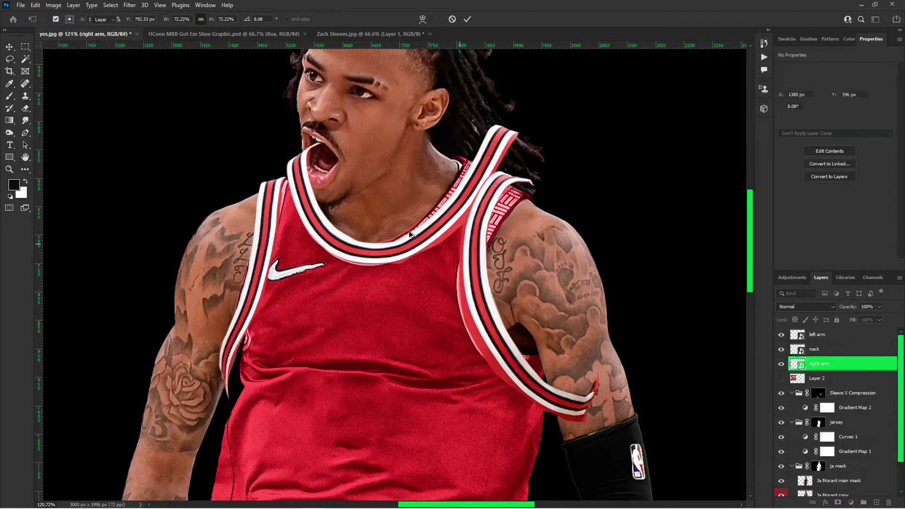
Nudge the neck trim to X 1492 px, Y 505 px so it lines up with the bottom of the collar.
scroll(417, 359, "down", 4)
scroll(364, 239, "up", 4)
mouse_move(353, 285)
left_mouse_down()
mouse_move(341, 266)
mouse_move(386, 304)
mouse_move(354, 291)
mouse_move(349, 297)
left_mouse_up()
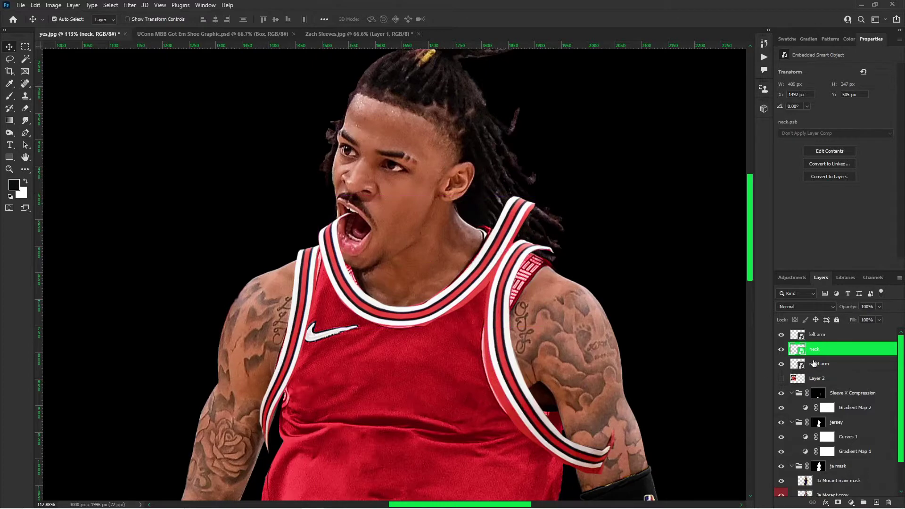
Hide the left arm and right arm layers, keeping the neck layer visible.
left_click(129, 5)
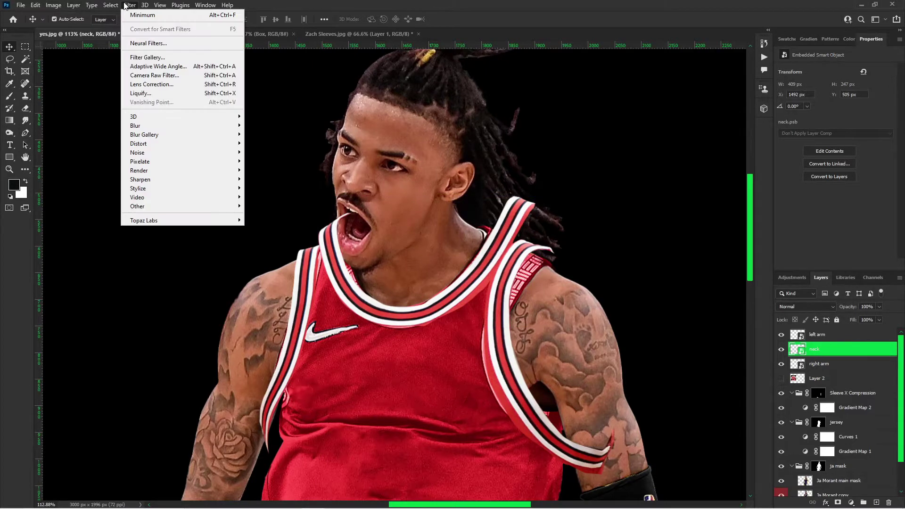
left_click(780, 349)
left_click(781, 350)
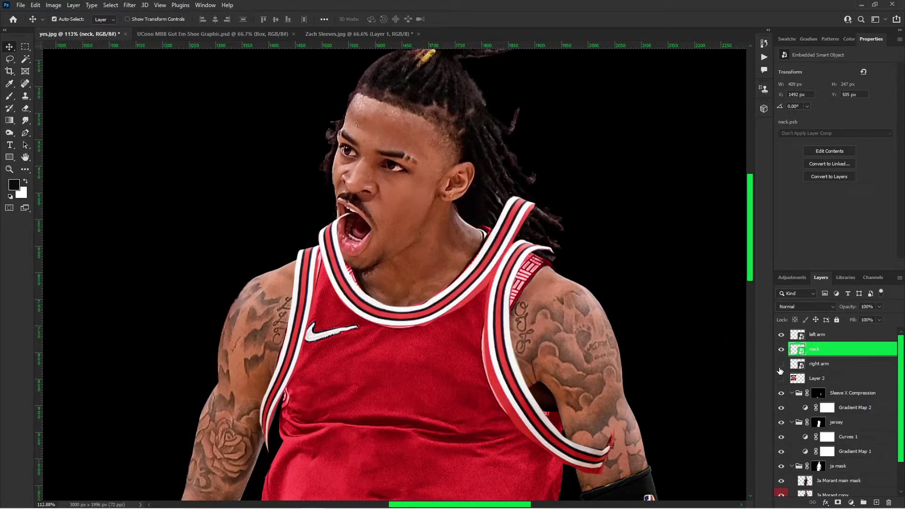
left_click(781, 364)
left_click(781, 335)
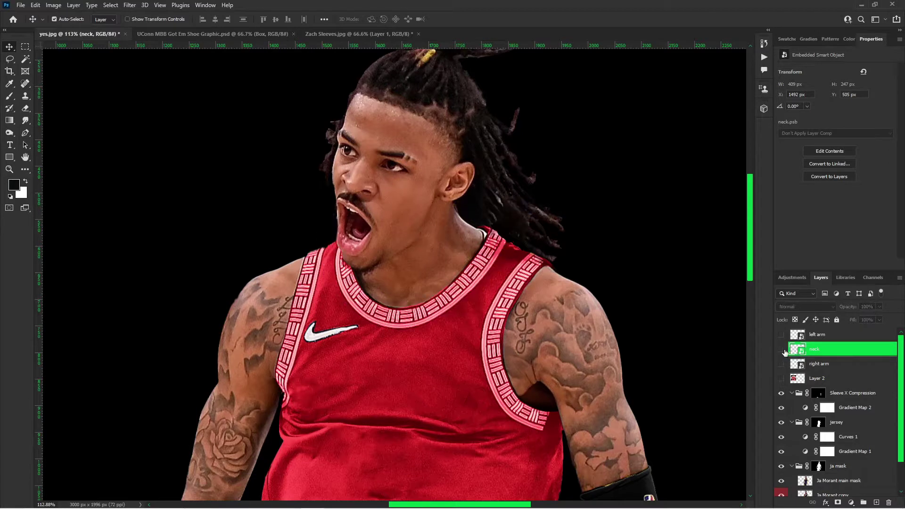
left_click(781, 349)
Open Liquify on the neck layer and show the Ja Morant main mask layer as a backdrop at 35 opacity.
left_click(129, 5)
left_click(149, 93)
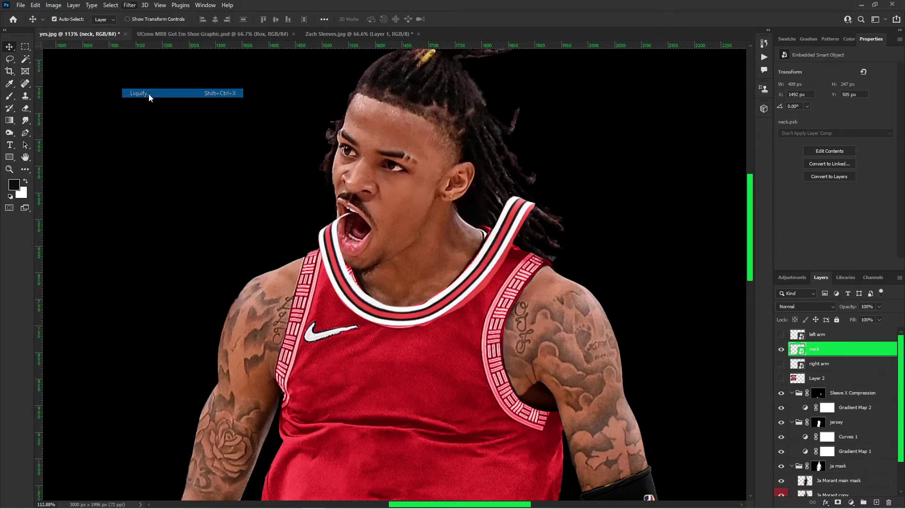
left_click(718, 275)
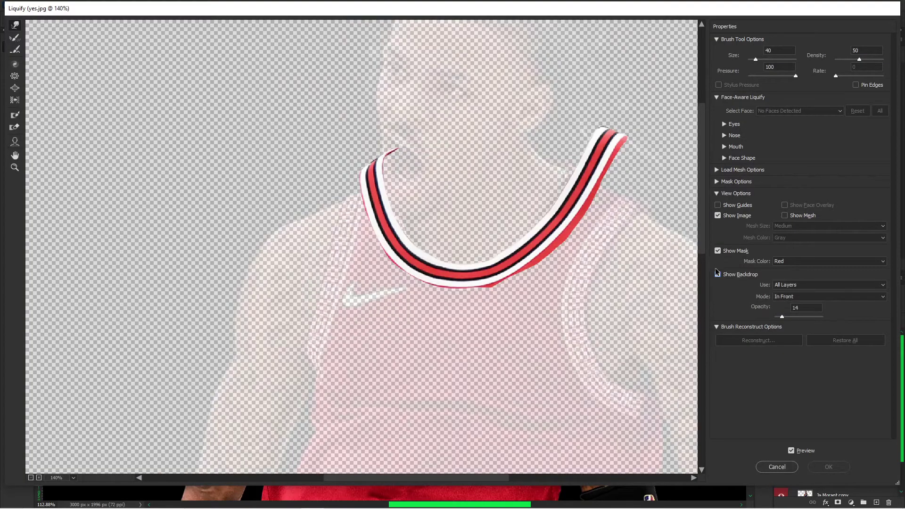
left_click(718, 274)
left_click(718, 274)
left_click(717, 274)
left_click(718, 273)
left_click(807, 285)
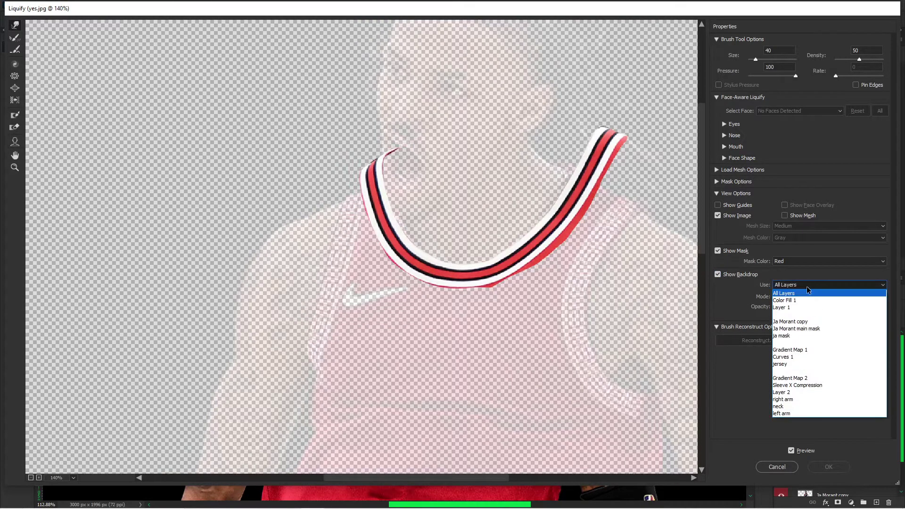
left_click(790, 329)
scroll(424, 207, "up", 1)
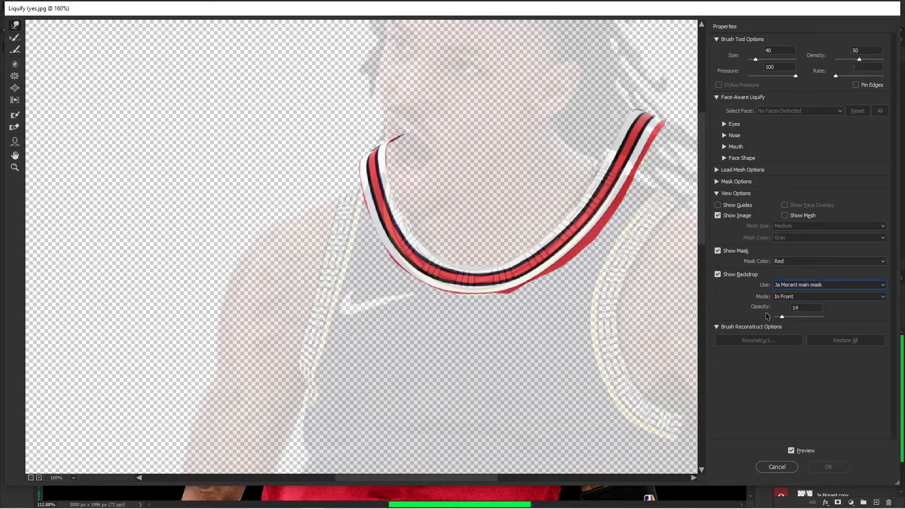
mouse_move(781, 319)
left_mouse_down()
mouse_move(820, 322)
mouse_move(795, 322)
left_mouse_up()
Enlarge the Forward Warp brush and pull the neck trim's upper end beside the dreadlocks down onto the original collar.
key("]")
key("]")
key("]")
key("]")
key("]")
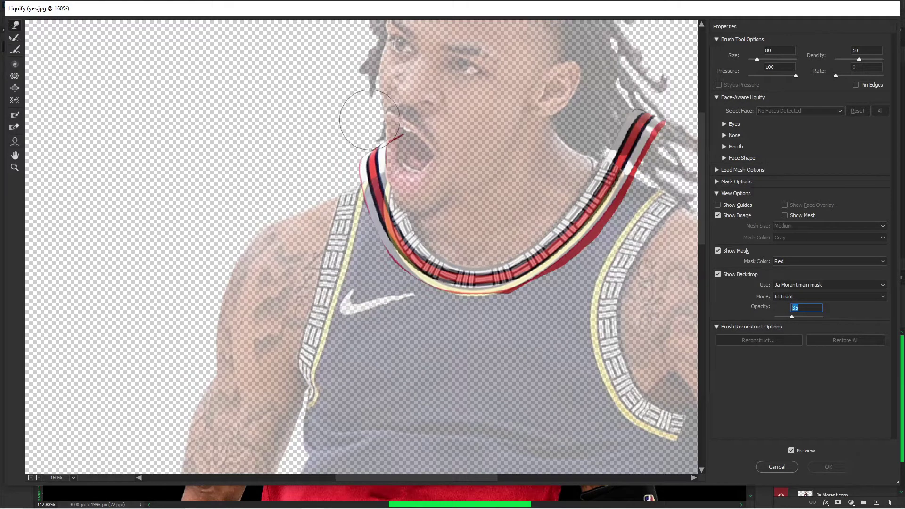
key("]")
key("]")
key("]")
key("]")
mouse_move(638, 146)
left_mouse_down()
mouse_move(620, 163)
mouse_move(616, 207)
left_mouse_up()
mouse_move(646, 119)
left_mouse_down()
mouse_move(621, 138)
mouse_move(632, 108)
mouse_move(589, 150)
left_mouse_up()
mouse_move(618, 120)
left_mouse_down()
mouse_move(605, 140)
mouse_move(615, 123)
mouse_move(623, 175)
mouse_move(627, 159)
mouse_move(621, 189)
mouse_move(634, 157)
mouse_move(627, 168)
mouse_move(607, 141)
left_mouse_up()
Resize the warp brush to 125 and push the trim's lower curve on the Nike logo side onto the original collar.
key("[")
key("[")
key("[")
key("[")
key("[")
key("[")
key("bracketright")
key("bracketright")
key("bracketright")
key("bracketright")
key("bracketright")
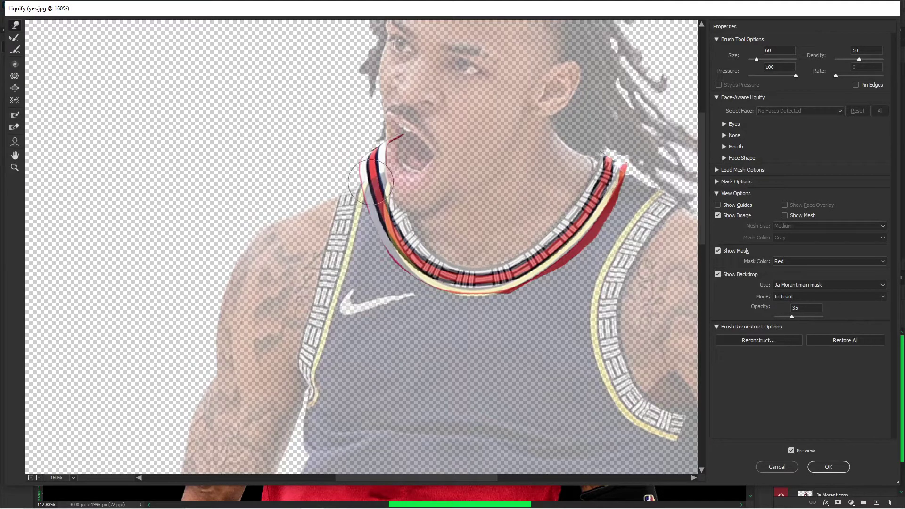
left_click_drag(419, 268, 422, 262)
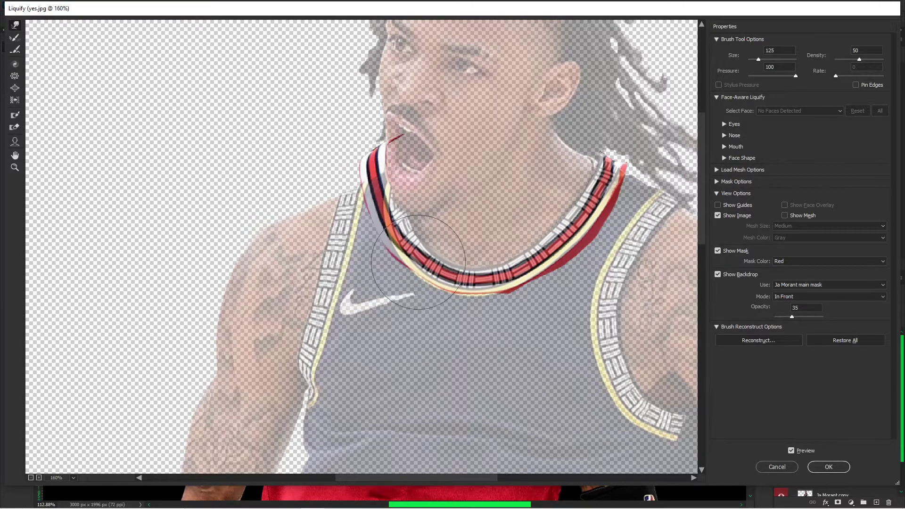
Warp the trim's end near the mouth onto the collar with a size 150 brush, refine the opposite edge, and apply Liquify.
key("bracketright")
left_click_drag(381, 215, 377, 208)
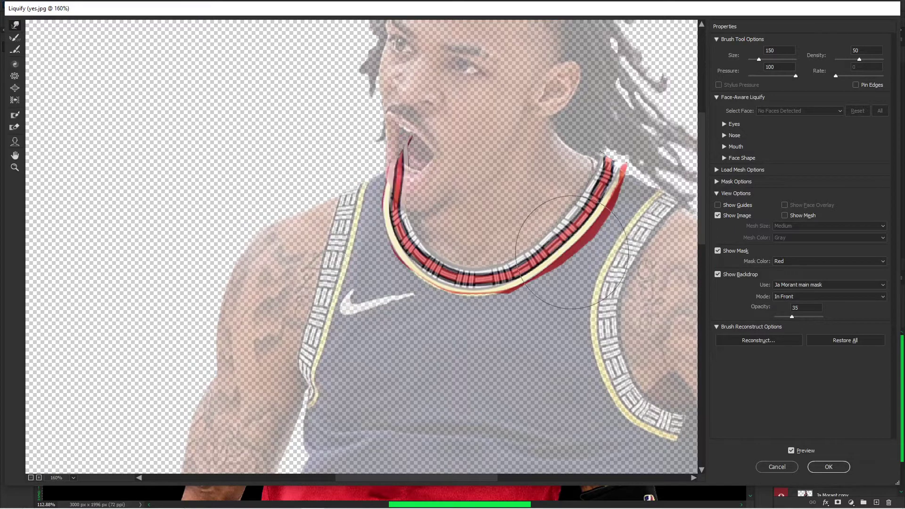
mouse_move(599, 250)
left_mouse_down()
mouse_move(594, 238)
mouse_move(597, 249)
left_mouse_up()
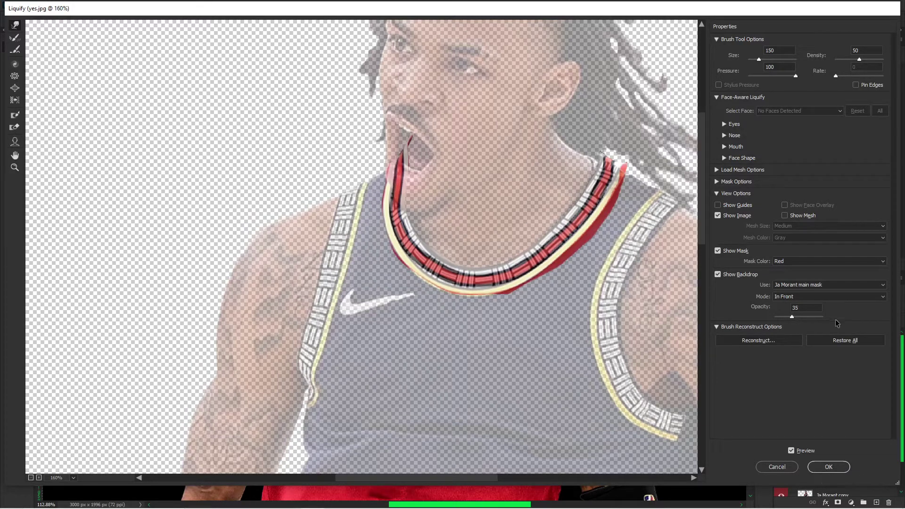
left_click(828, 466)
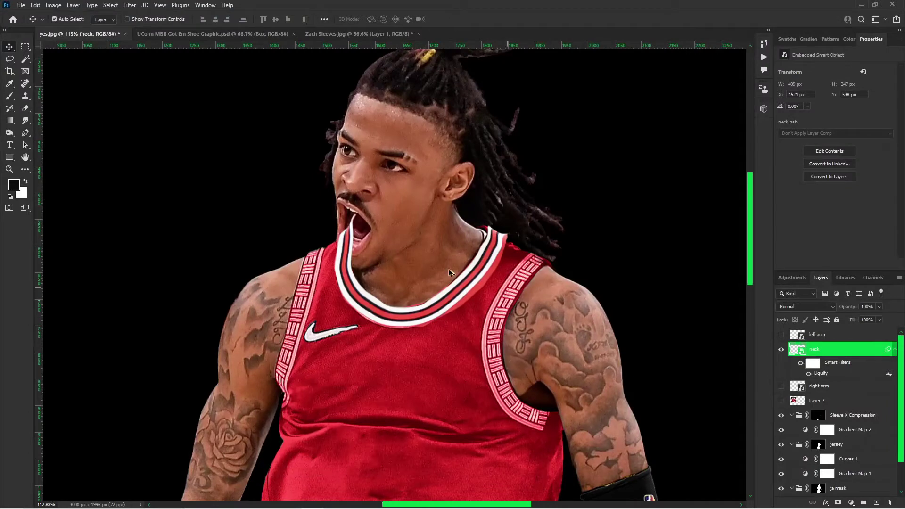
scroll(448, 269, "down", 3)
scroll(401, 265, "up", 4)
scroll(427, 269, "down", 2)
left_click_drag(468, 282, 465, 325)
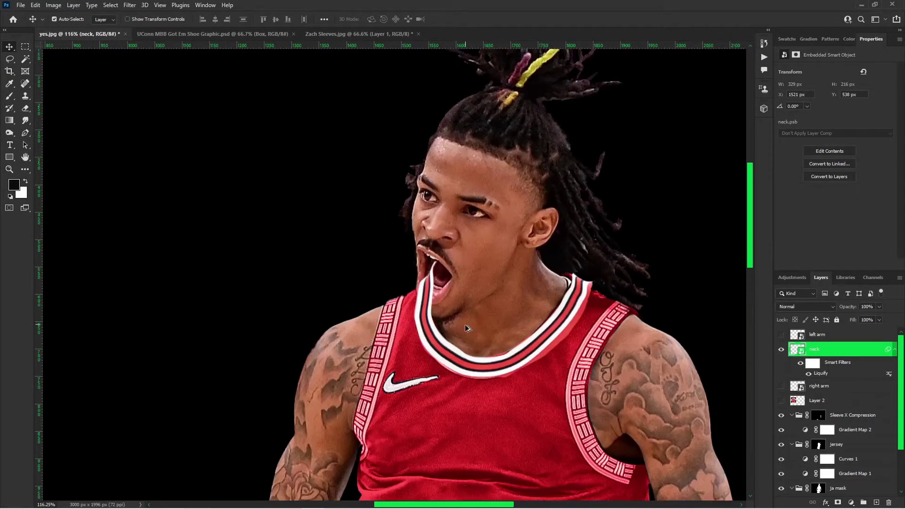
Paint on the neck layer's mask to refine the trim's edge around the player's lips and chin.
scroll(464, 324, "up", 3)
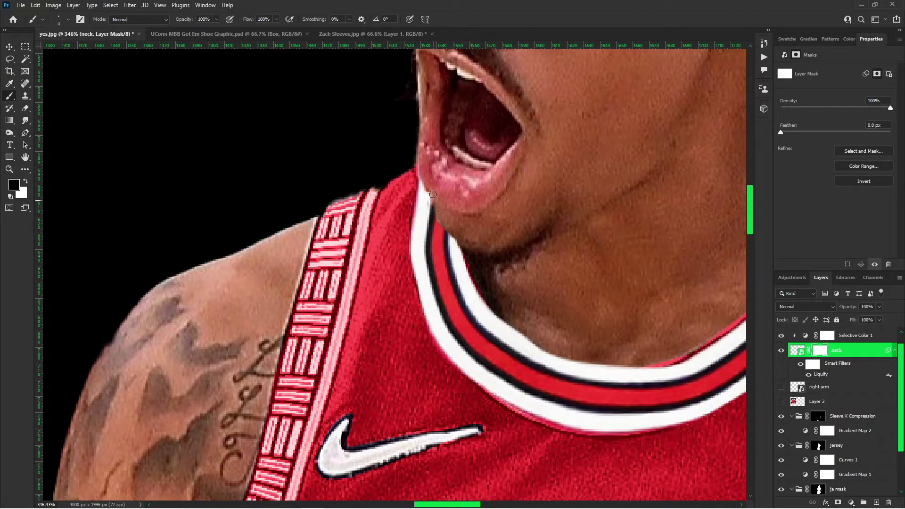
key("x")
key("x")
mouse_move(458, 233)
left_mouse_down()
mouse_move(451, 230)
mouse_move(471, 246)
mouse_move(439, 245)
left_mouse_up()
key("x")
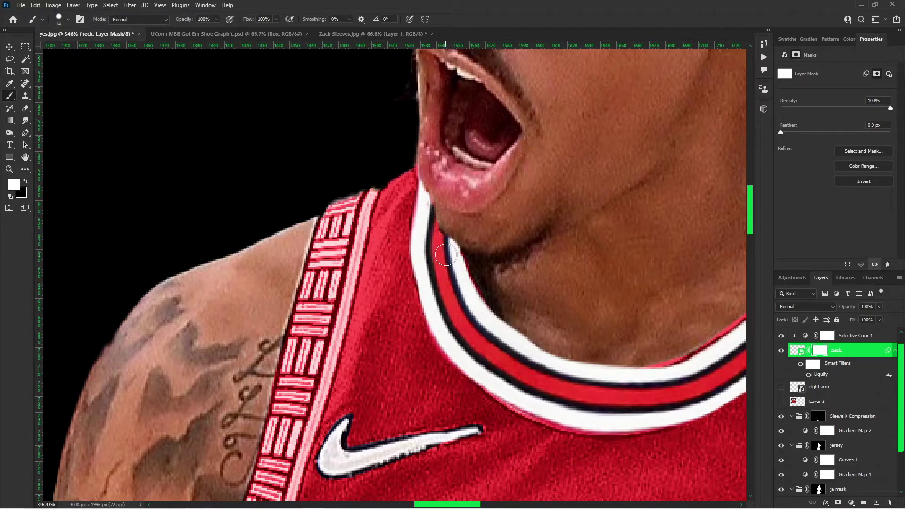
scroll(448, 242, "down", 8)
key("v")
scroll(485, 241, "up", 3)
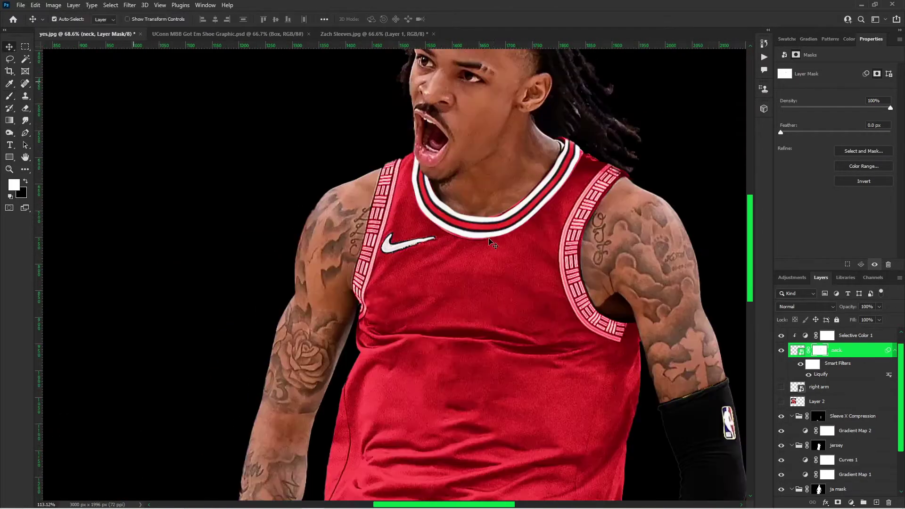
Show the right arm trim layer and free-transform it over the armhole beside the Nike logo.
scroll(801, 386, "up", 1)
left_click(822, 401)
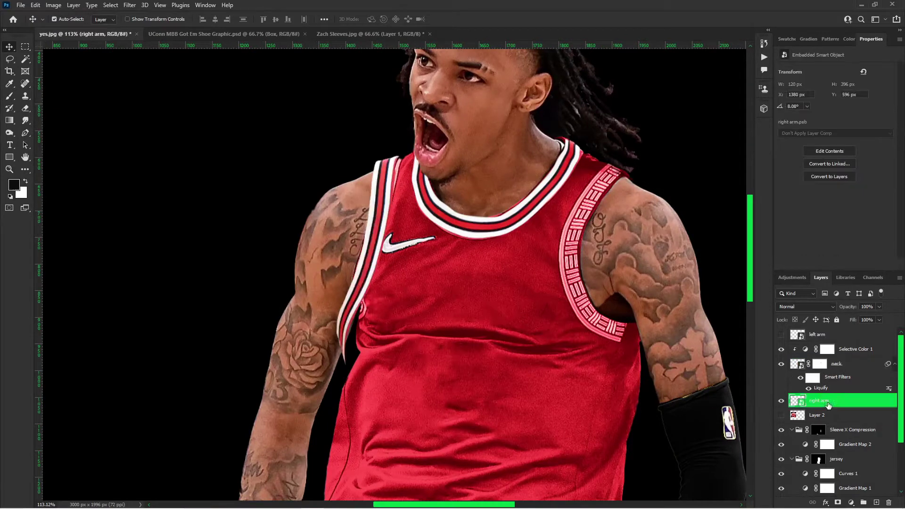
key("ctrl+t")
scroll(387, 191, "up", 3)
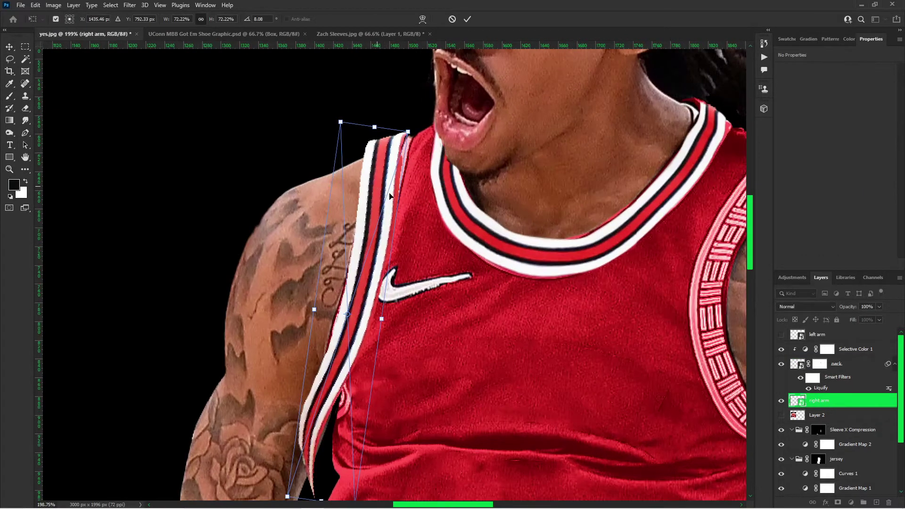
key("Return")
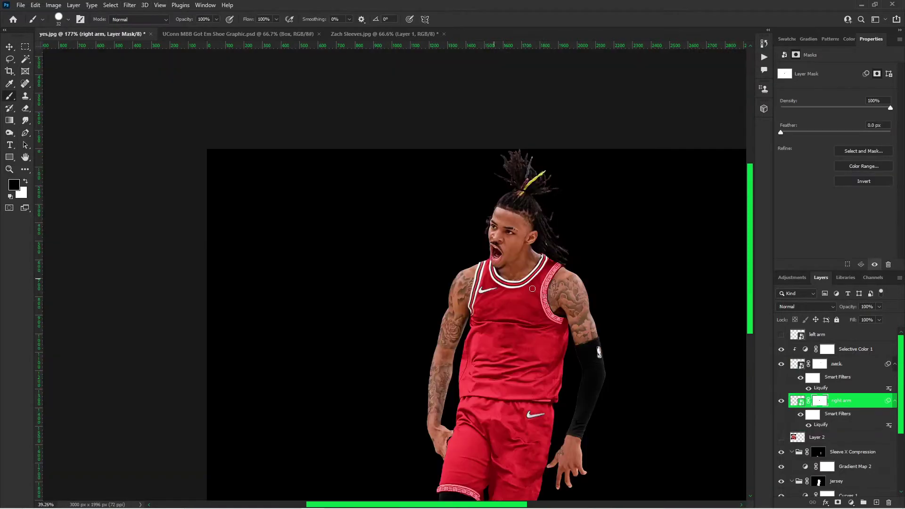
Show the left arm trim layer over the armhole beside the cloud tattoos and select it.
scroll(544, 273, "up", 6)
left_click(481, 249)
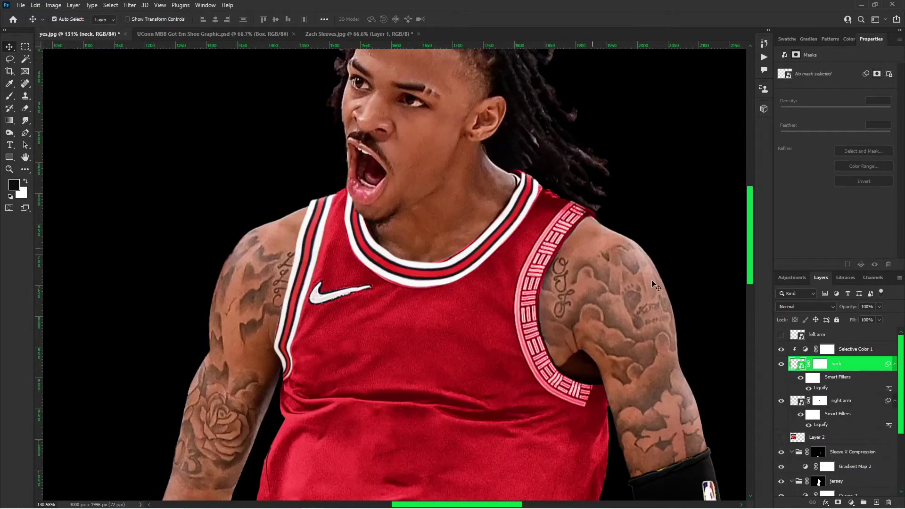
left_click(781, 334)
left_click(837, 333)
scroll(572, 257, "up", 1)
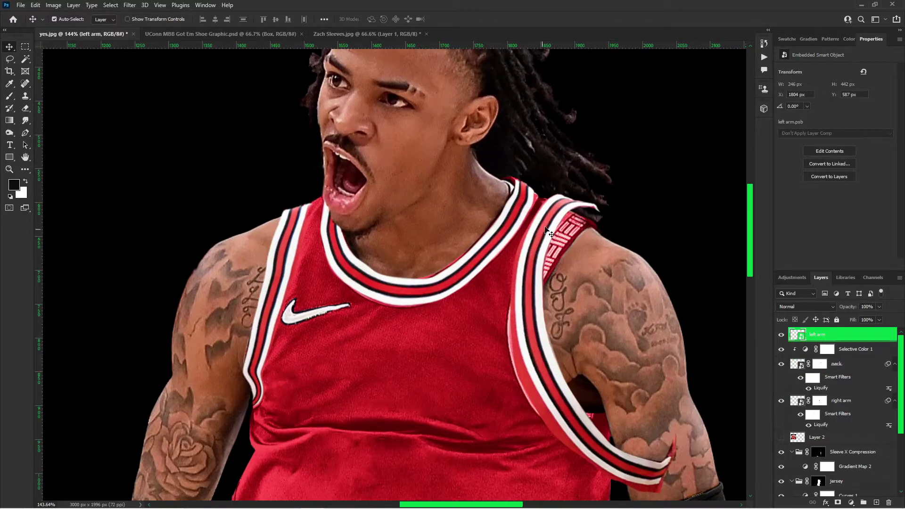
Show the Bulls jersey photo on Layer 2 and outline its iridescent Nike swoosh with the Polygonal Lasso.
scroll(547, 231, "down", 5)
left_click(781, 459)
left_click(822, 459)
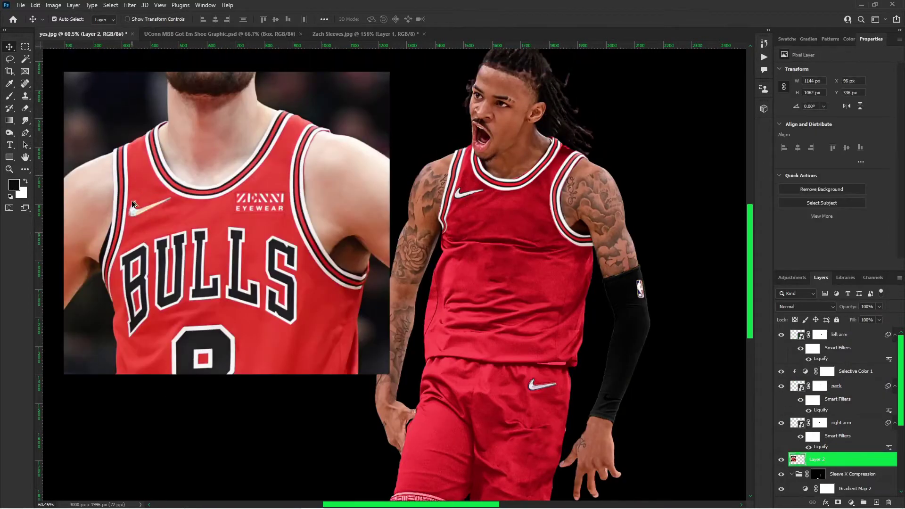
scroll(131, 200, "up", 10)
left_click(9, 59)
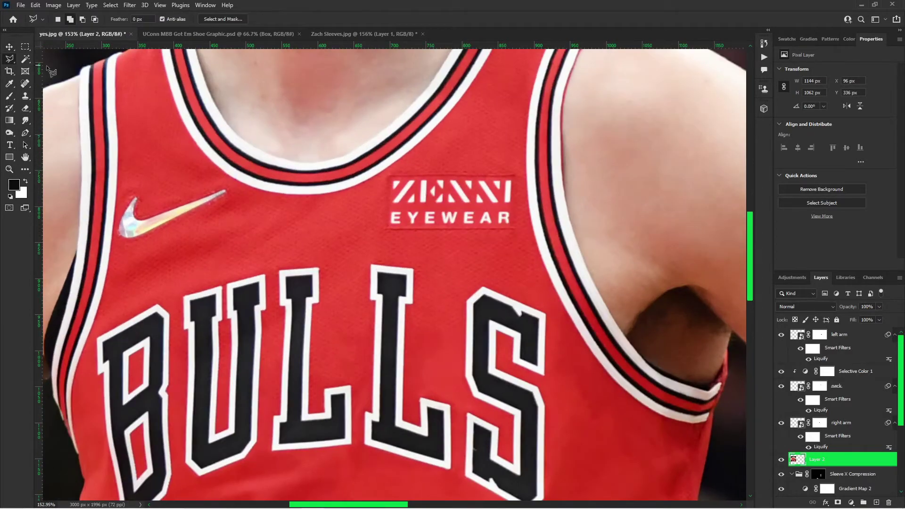
left_click(126, 239)
key("Escape")
left_click(230, 190)
left_click(117, 239)
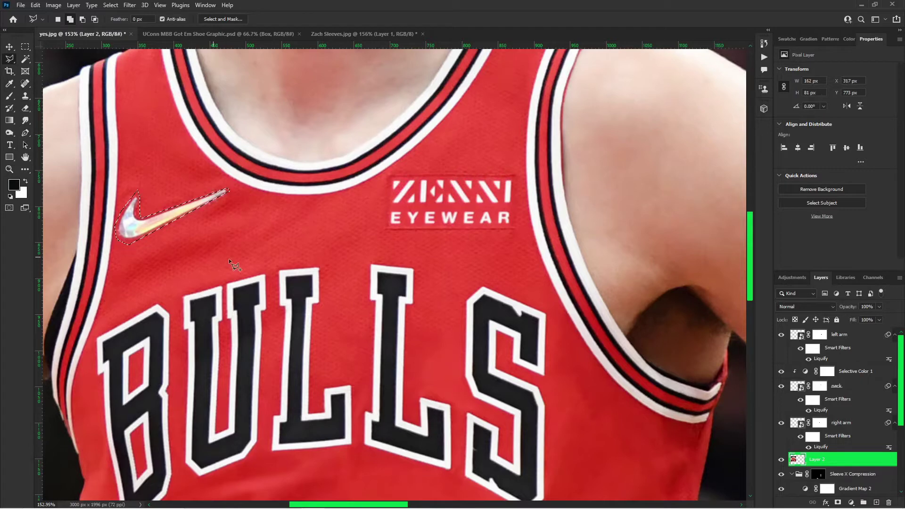
Copy the selected swoosh to a new layer and transform it over the existing Nike logo on the player's chest.
key("ctrl+j")
key("ctrl+t")
scroll(229, 263, "down", 5)
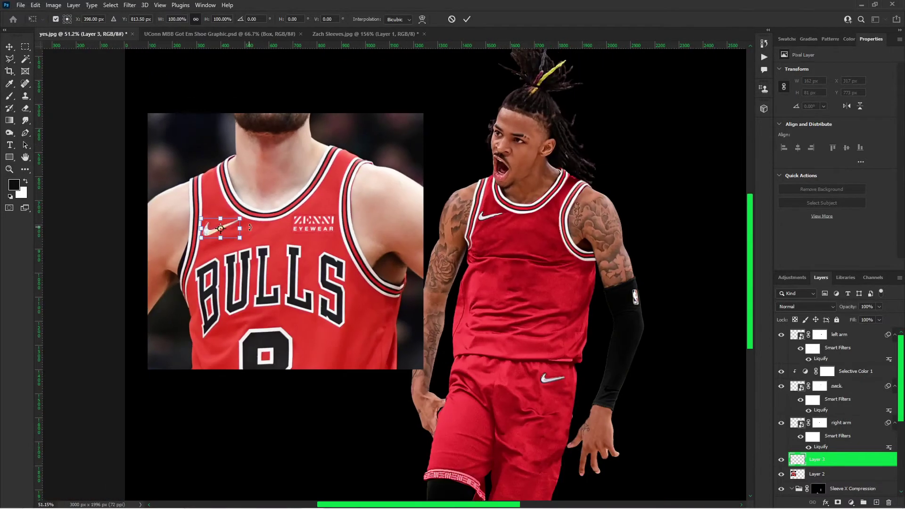
mouse_move(275, 221)
left_mouse_down()
mouse_move(475, 218)
mouse_move(218, 225)
mouse_move(514, 210)
left_mouse_up()
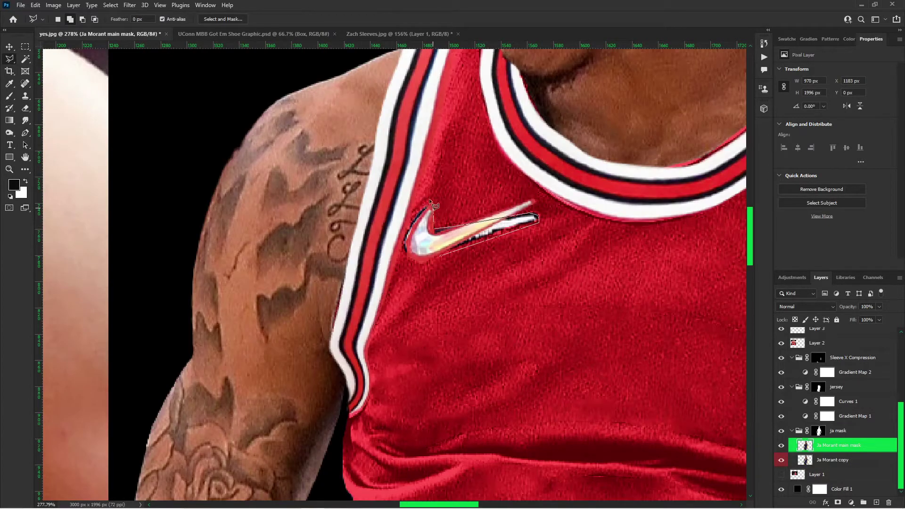
Select the old Nike swoosh on the Ja Morant main mask layer, fill it to remove the logo, and deselect.
left_click(425, 259)
left_click(440, 256)
key("shift+F5")
key("Return")
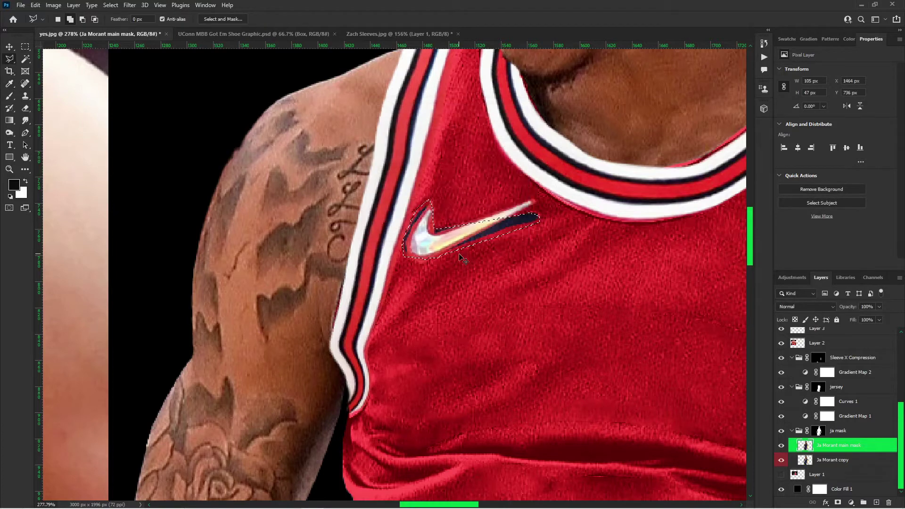
key("ctrl+d")
Enlarge the brush and paint white on the jersey group's mask over the dark remnants of the old swoosh.
scroll(836, 442, "up", 2)
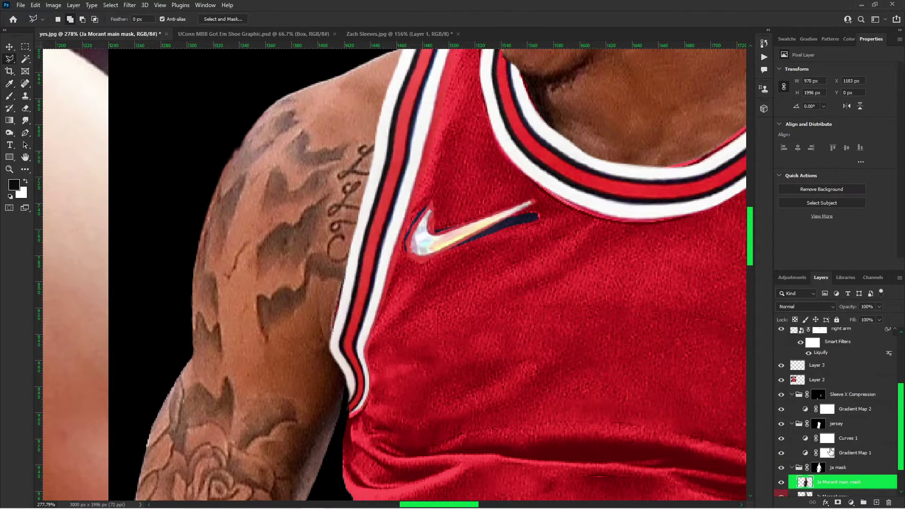
key("b")
left_click(828, 453)
key("x")
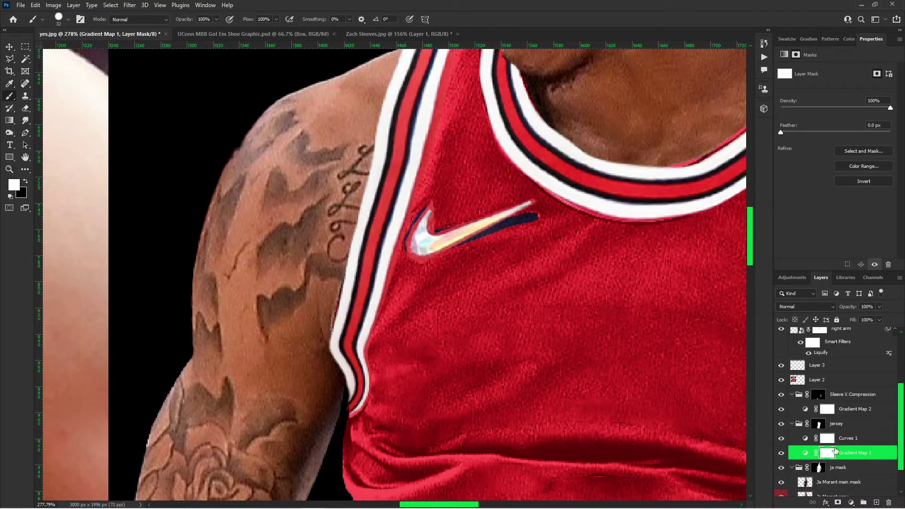
left_click(860, 454)
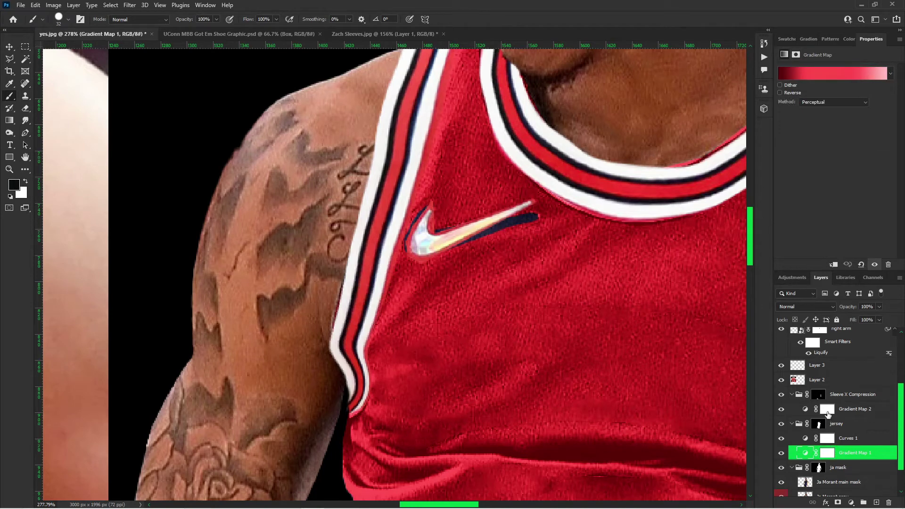
key("x")
left_click(827, 453)
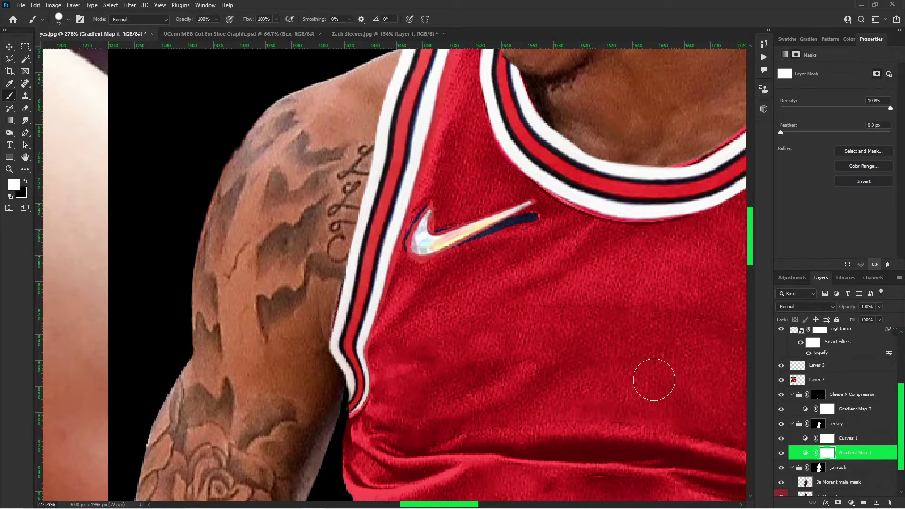
key("bracketright")
key("bracketright")
left_click(822, 426)
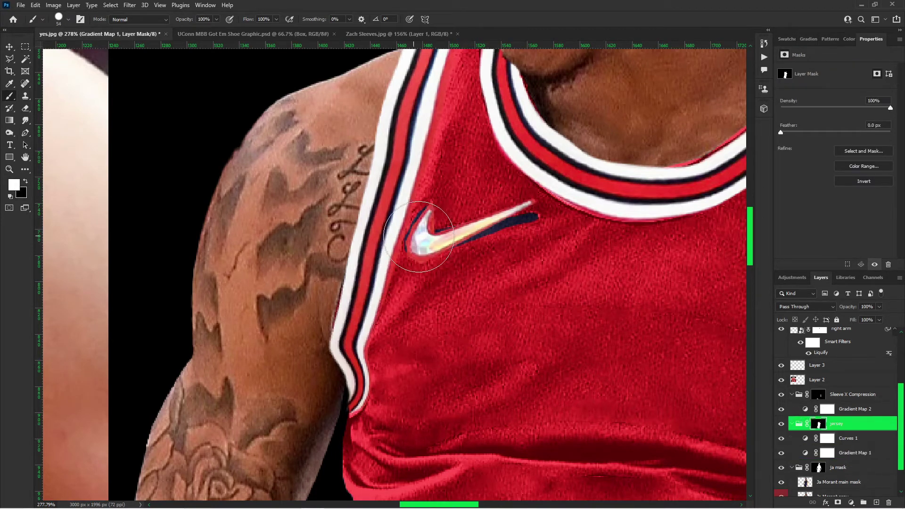
left_click_drag(425, 232, 523, 225)
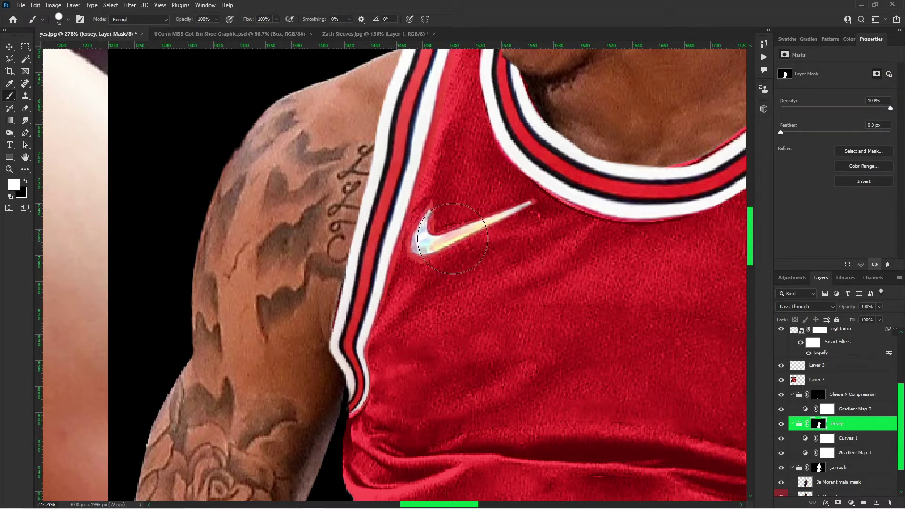
Add a Selective Color adjustment above the new swoosh on Layer 3, clip it to that layer, and adjust its colour.
key("v")
left_click(434, 258)
left_click(851, 503)
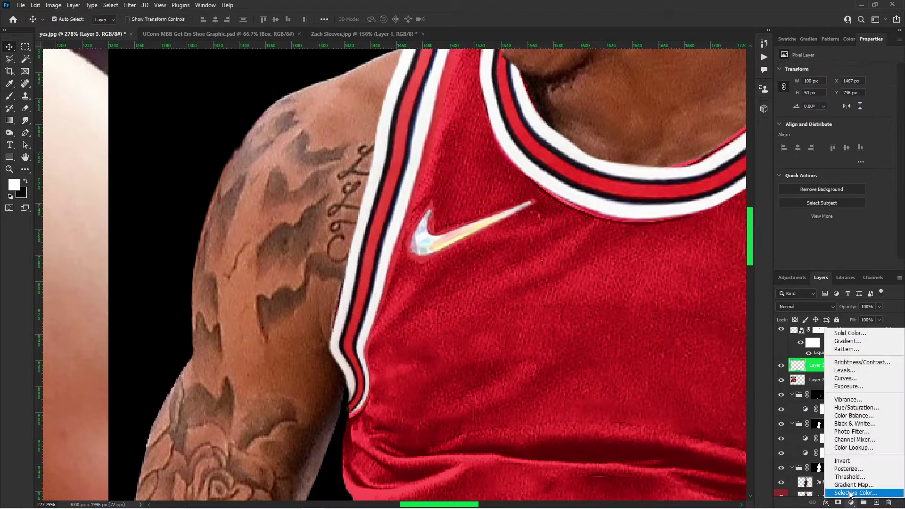
left_click(836, 498)
key("ctrl+0")
left_click(837, 369, "alt")
left_click_drag(381, 201, 555, 217)
left_click_drag(835, 155, 851, 155)
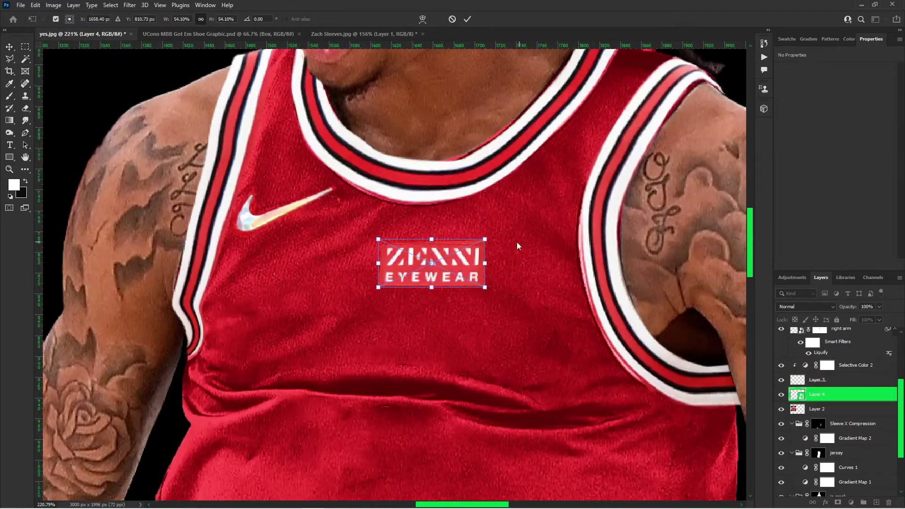
Place the ZENNI EYEWEAR patch opposite the swoosh, rotate it about 8.5 degrees, and narrow its width to about 44%.
left_click_drag(464, 260, 560, 228)
right_click(547, 222)
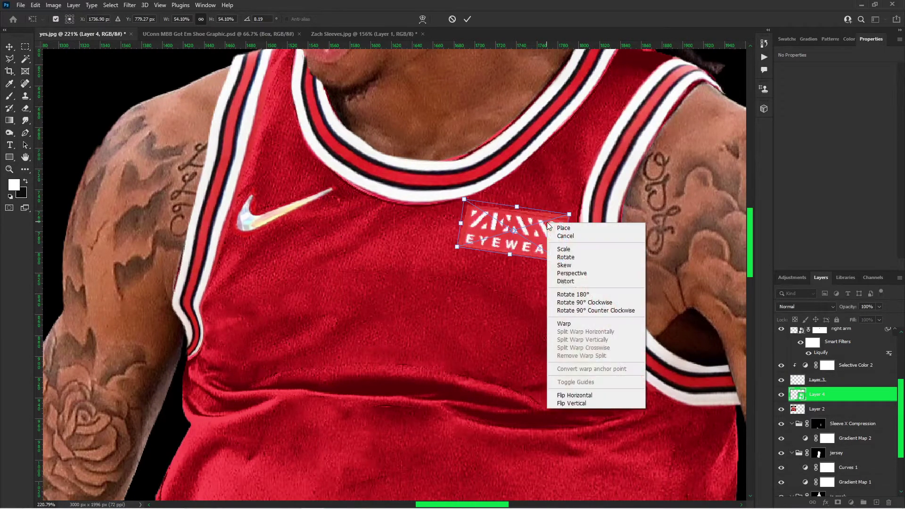
left_click(572, 282)
left_click_drag(461, 222, 484, 209)
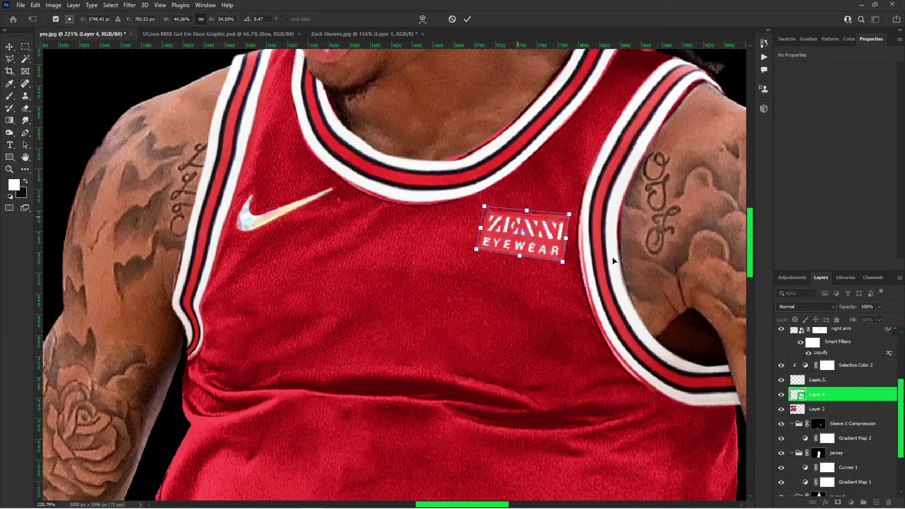
key("Return")
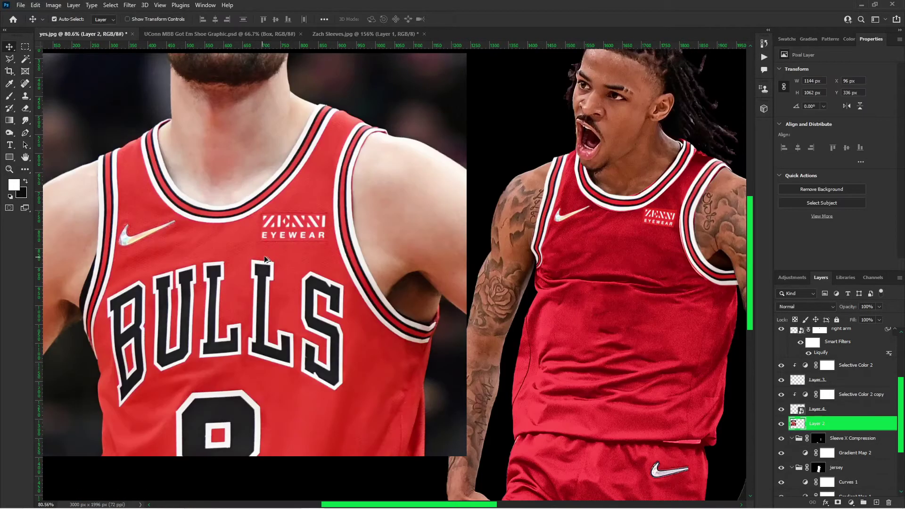
Hide the Bulls photo on Layer 2 and stamp all visible layers into a new layer above left arm.
left_click_drag(259, 253, 260, 301)
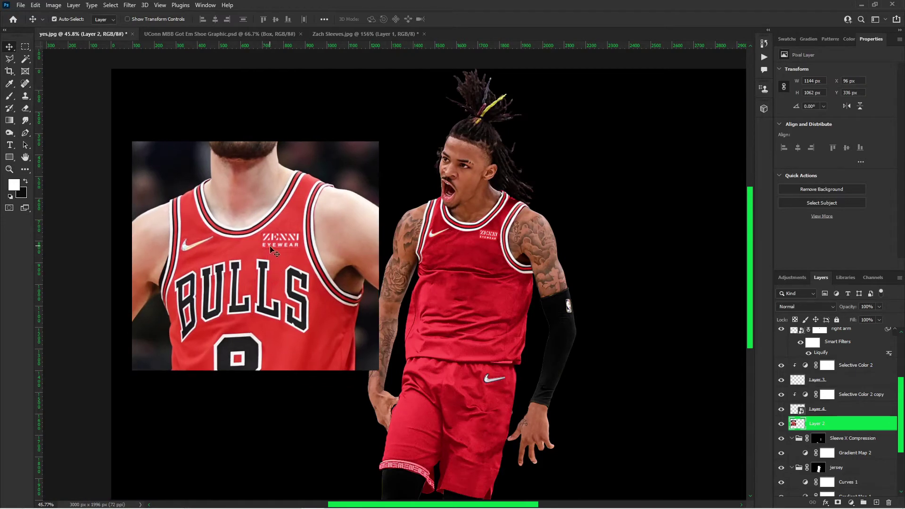
left_click(782, 423)
scroll(829, 414, "up", 3)
scroll(541, 290, "up", 1)
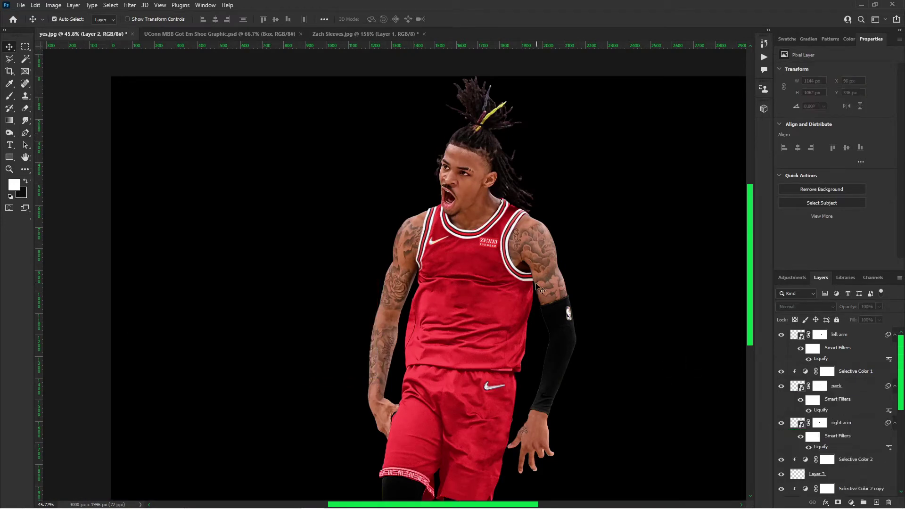
left_click(851, 342)
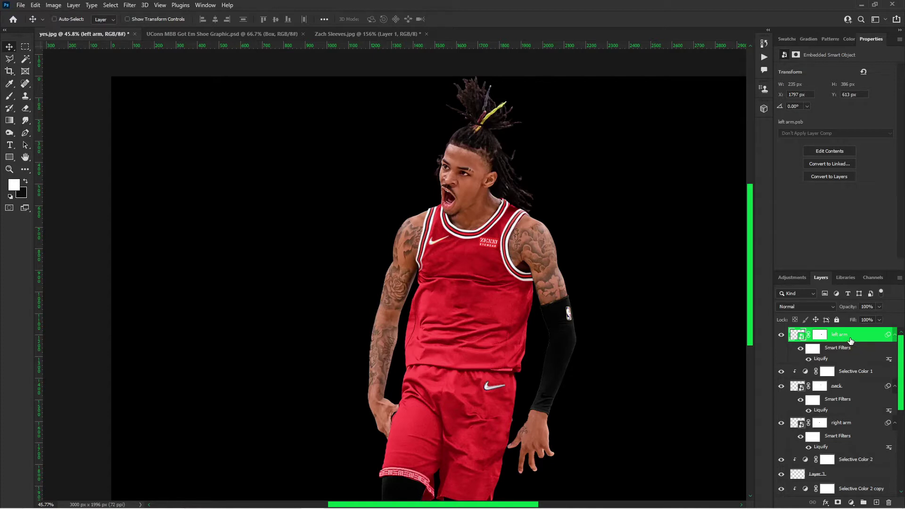
key("ctrl+shift+alt+e")
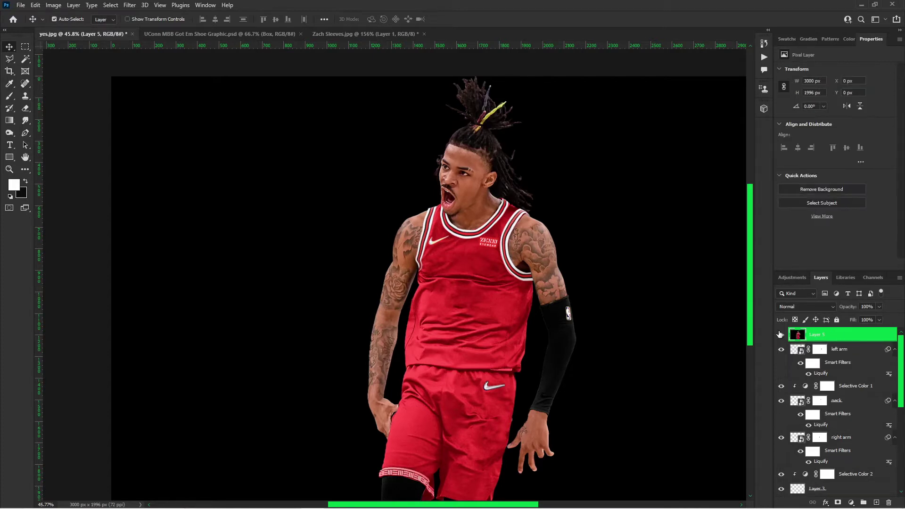
left_click(780, 334)
Desaturate the stamped layer with Hue/Saturation at a saturation of -100.
key("ctrl+u")
left_click_drag(714, 203, 567, 203)
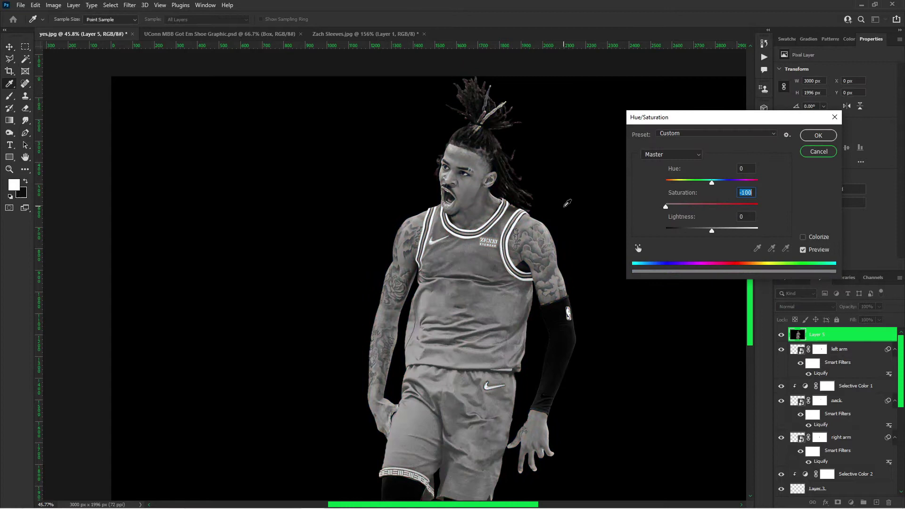
left_click(819, 135)
Apply a Gaussian Blur with a 1.0 pixel radius to the grayscale layer.
left_click(130, 5)
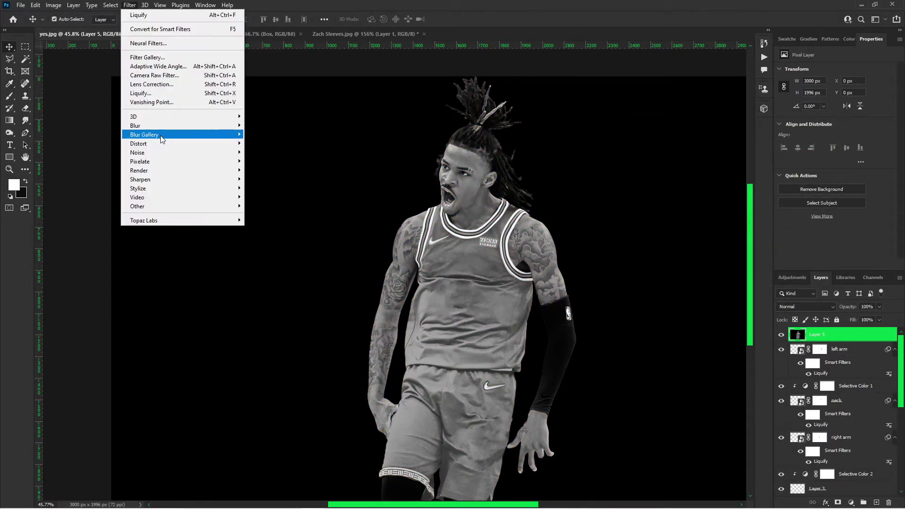
mouse_move(156, 137)
left_click(269, 160)
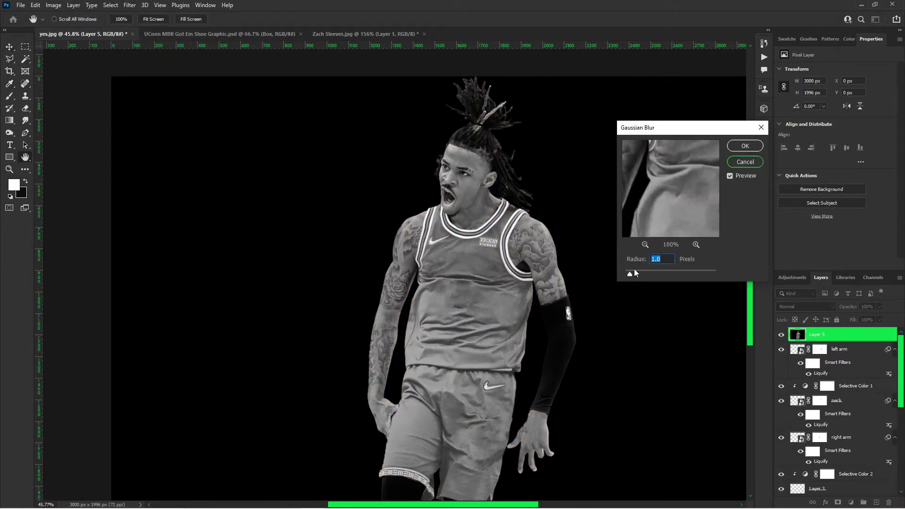
left_click(745, 146)
Save a copy of the grayscale composite as a Photoshop file named "Ja Displacment Bulls Swap".
left_click(21, 5)
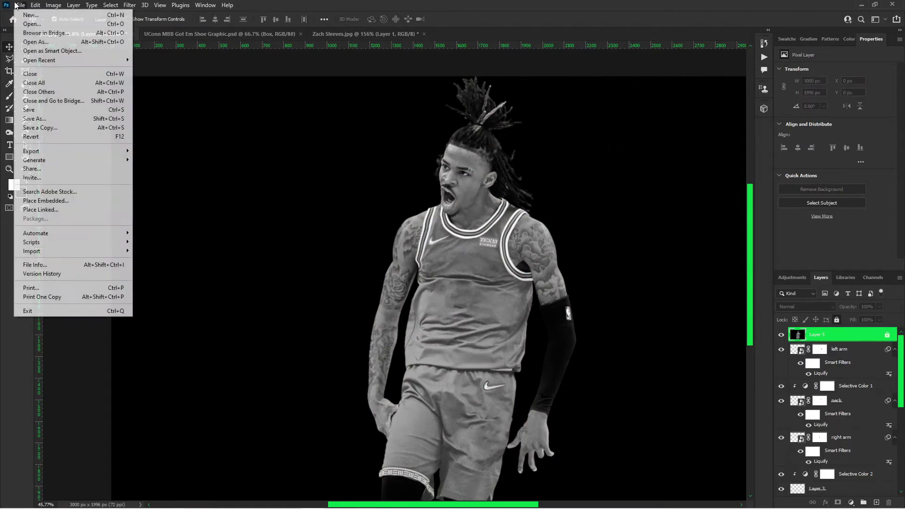
left_click(44, 127)
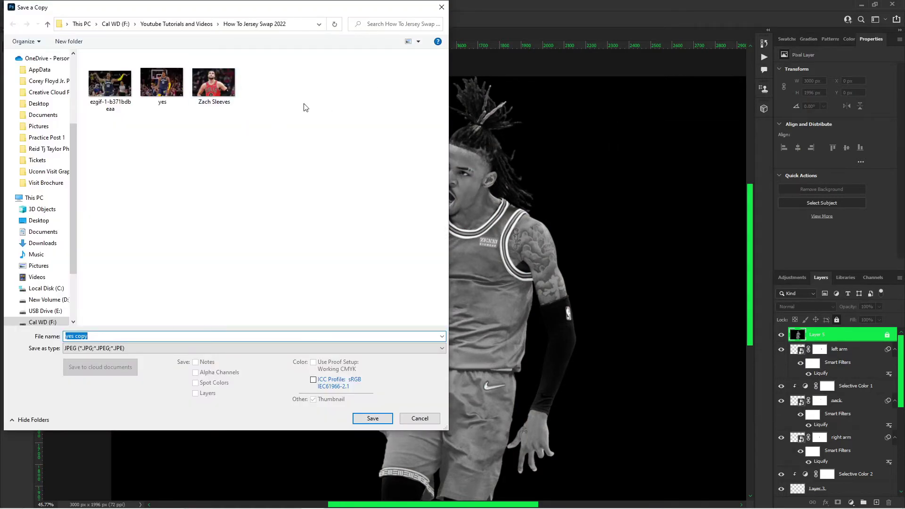
type("Ja ")
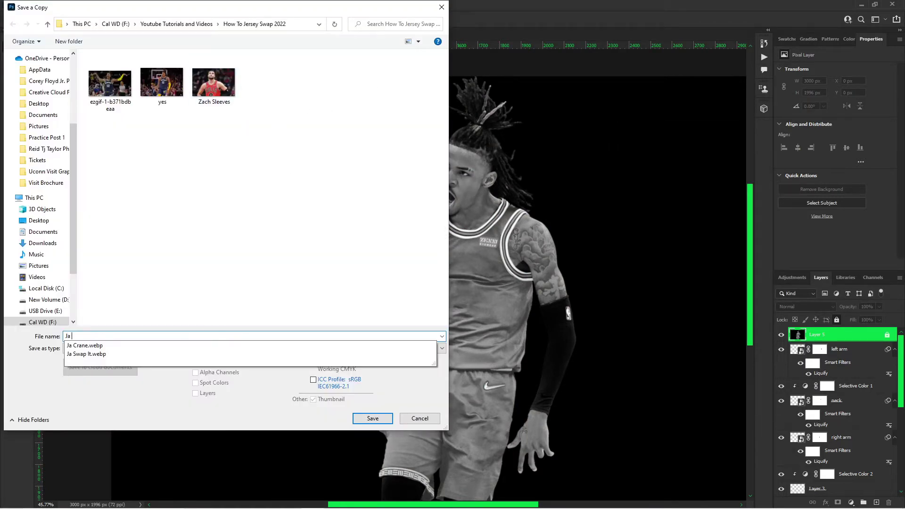
type("Displacment Bulls Swap")
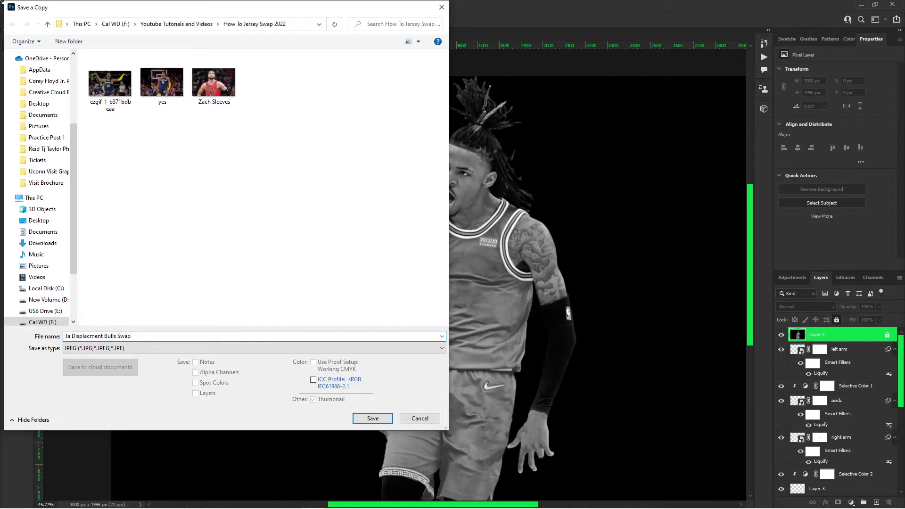
left_click(250, 347)
left_click(142, 191)
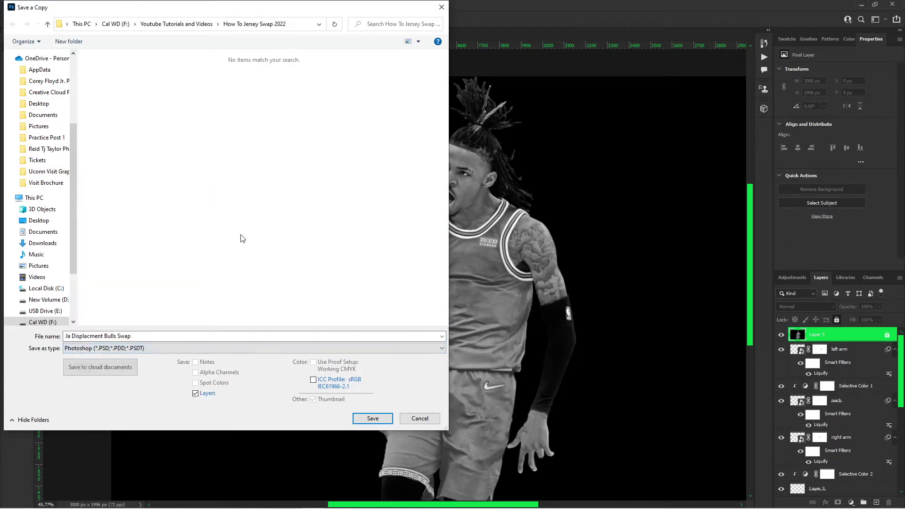
left_click(374, 418)
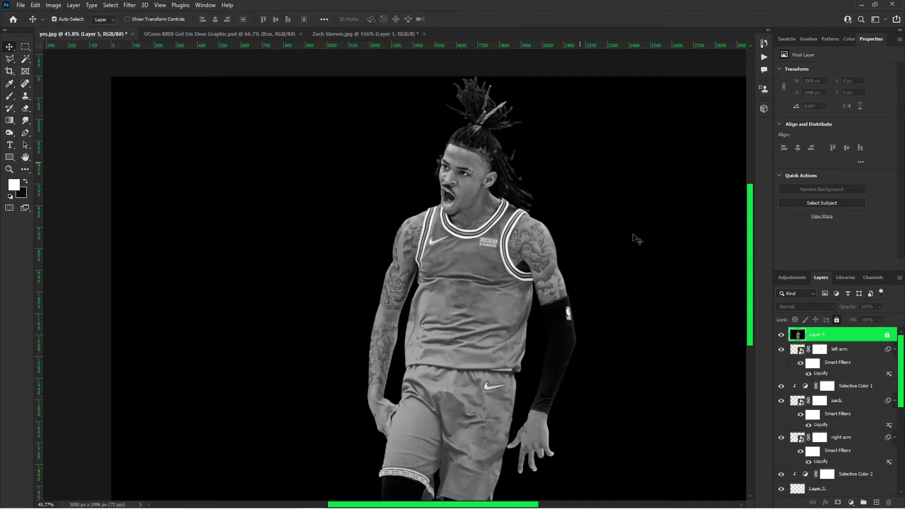
Delete the grayscale stamped layer, then show and select the Bulls photo on Layer 2.
left_click(781, 333)
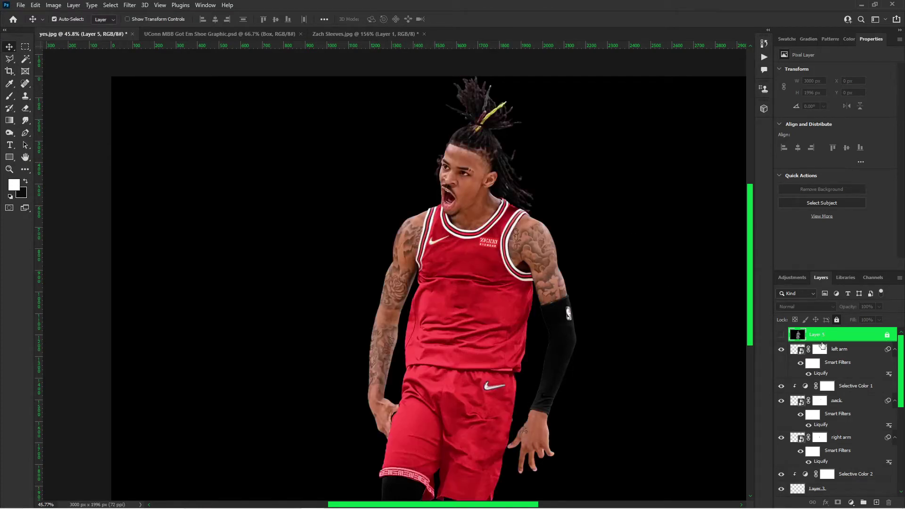
left_click(887, 334)
key("Delete")
scroll(826, 414, "down", 5)
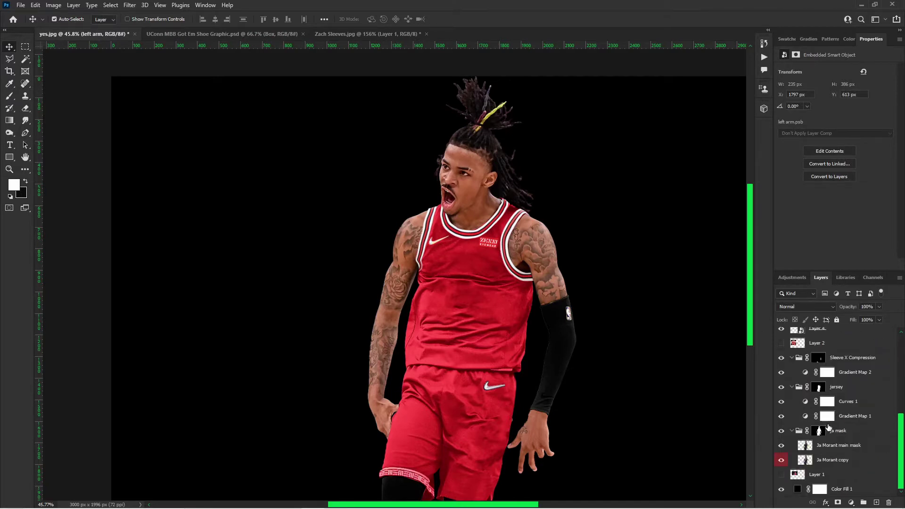
left_click(781, 453)
left_click(820, 455)
Outline the BULLS lettering on the reference photo with the Polygonal Lasso and copy it to a new layer.
scroll(222, 287, "up", 3, "alt")
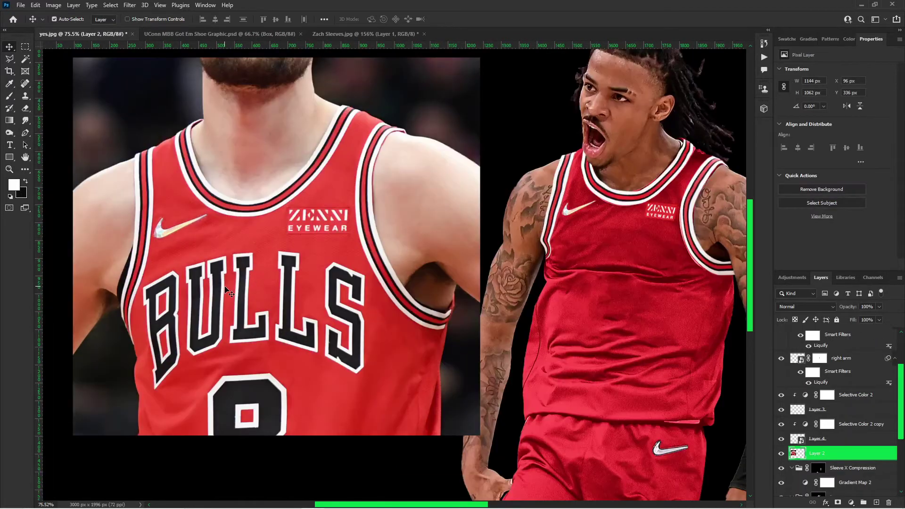
left_click(9, 58)
left_click(273, 307)
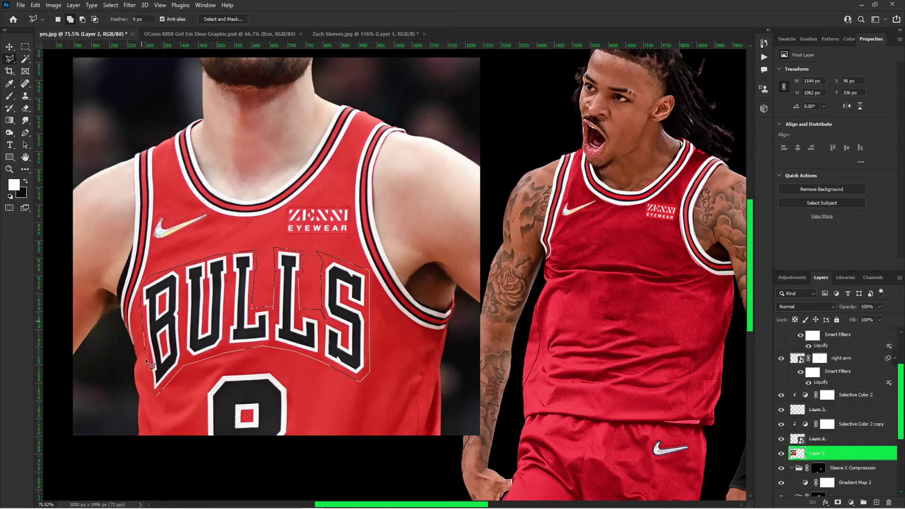
left_click(150, 387)
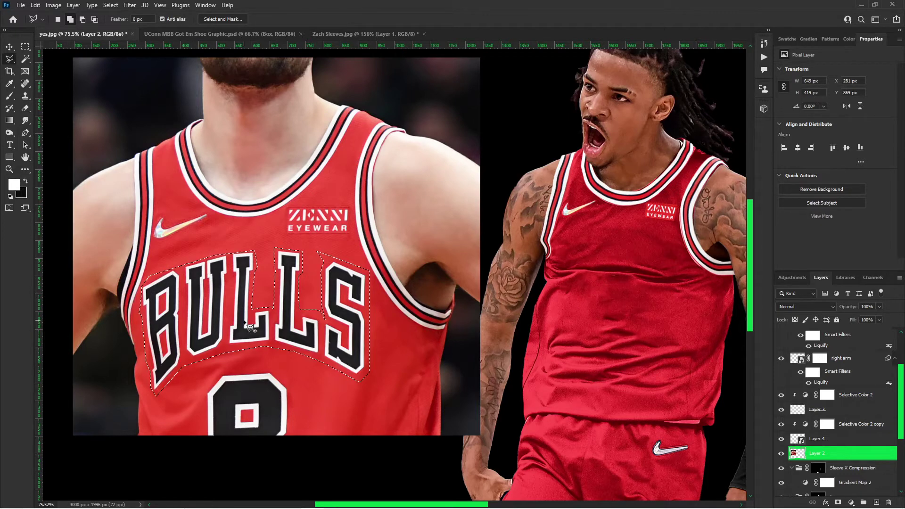
key("ctrl+j")
Move the copied BULLS lettering onto the player's chest and convert its layer to a smart object.
key("ctrl+t")
scroll(250, 243, "down", 3)
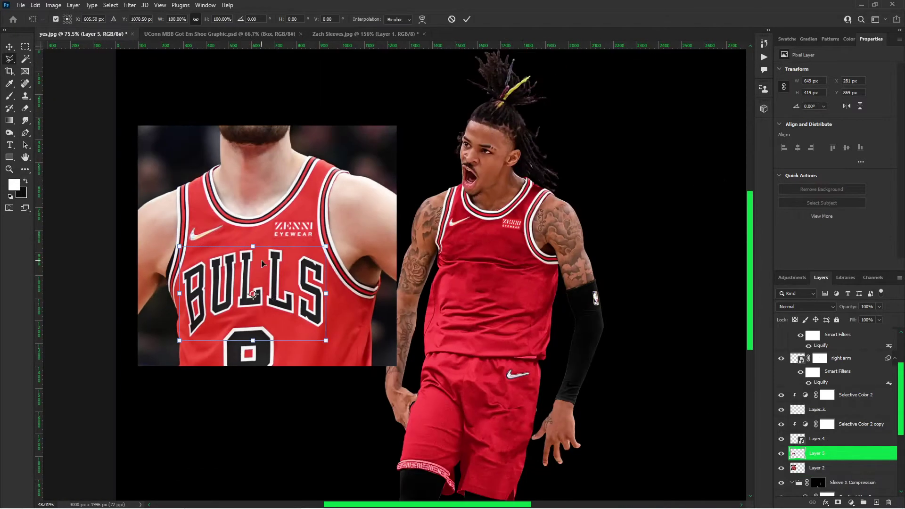
left_click_drag(267, 294, 501, 264)
scroll(501, 262, "up", 3)
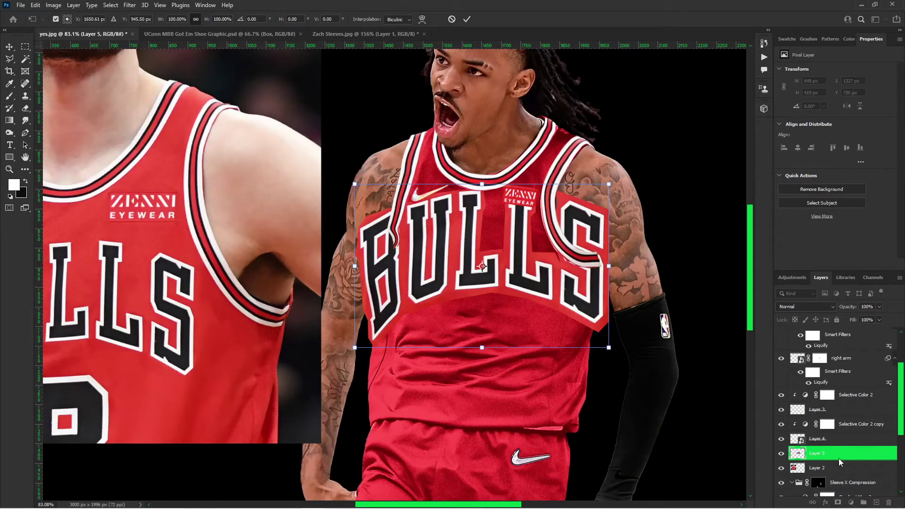
key("Return")
key("F2")
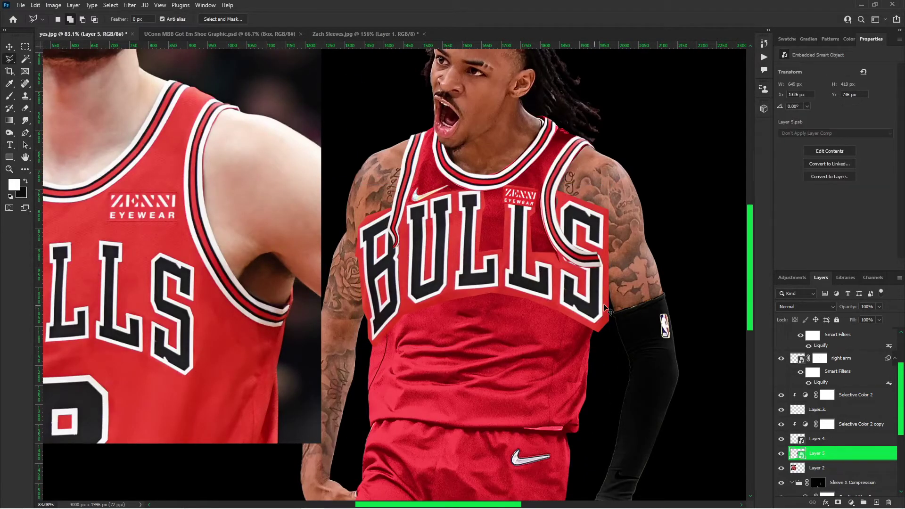
Scale the BULLS lettering down to about 357 px wide, rotate it about 8.8 degrees, and fit it below the collar.
key("ctrl+t")
left_click_drag(608, 347, 494, 297)
left_click_drag(469, 249, 527, 265)
scroll(579, 401, "down", 5)
key("Return")
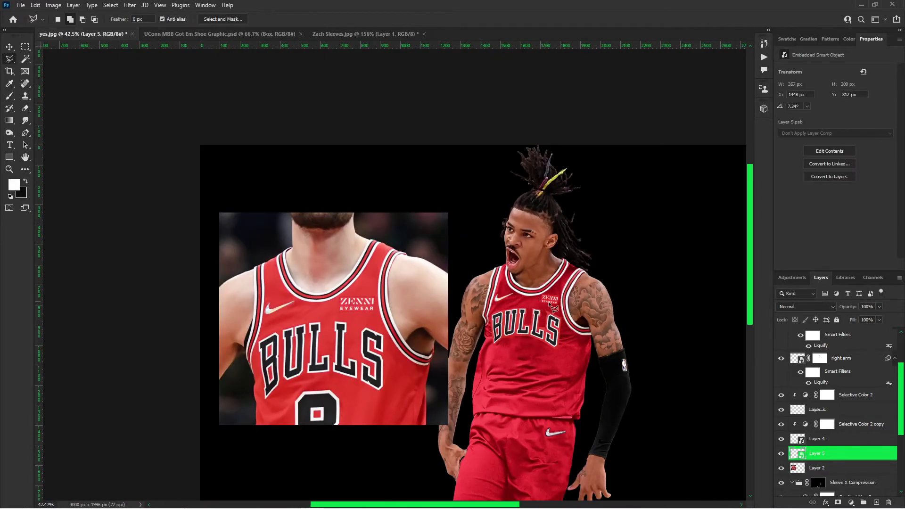
scroll(551, 305, "up", 2)
Apply a Displace filter to the lettering with horizontal and vertical scale 5, Stretch To Fit and Repeat Edge Pixels, using the saved displacement map.
left_click(129, 4)
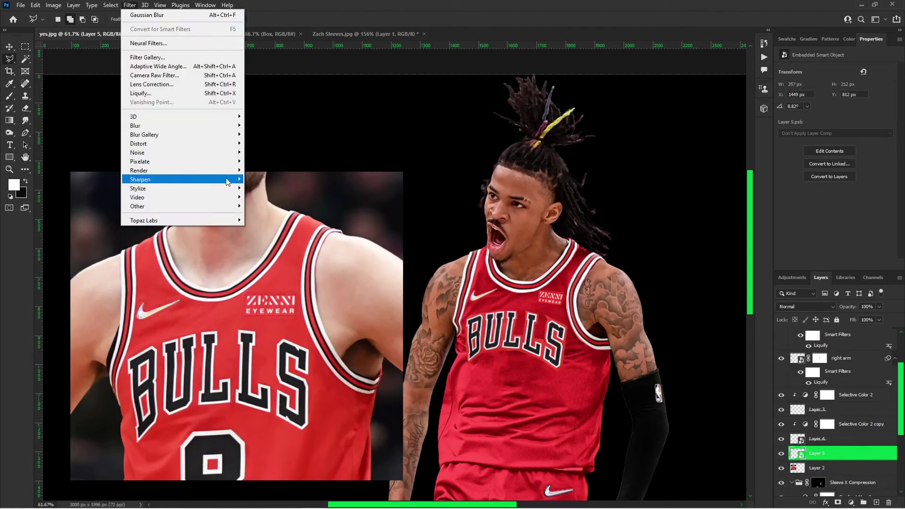
mouse_move(167, 143)
left_click(264, 143)
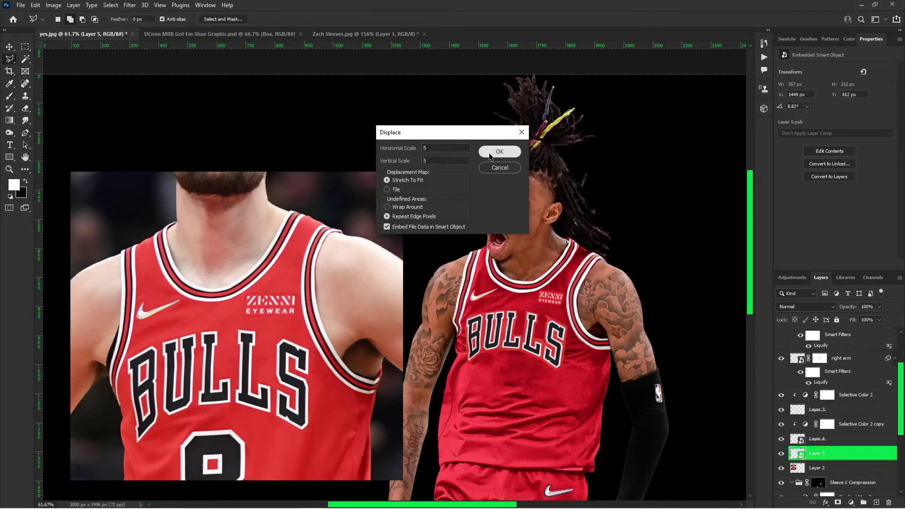
left_click(500, 151)
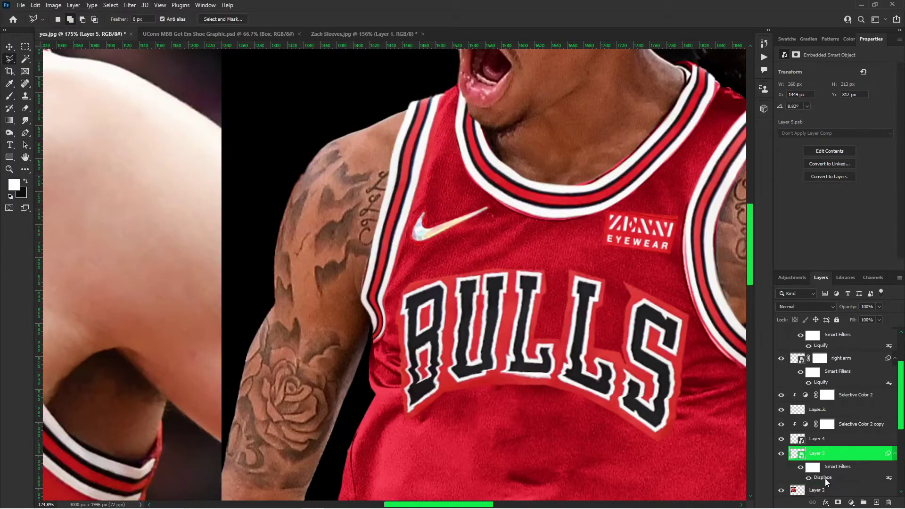
Edit the lettering's Displace smart filter to lower its distortion scale.
double_click(824, 478)
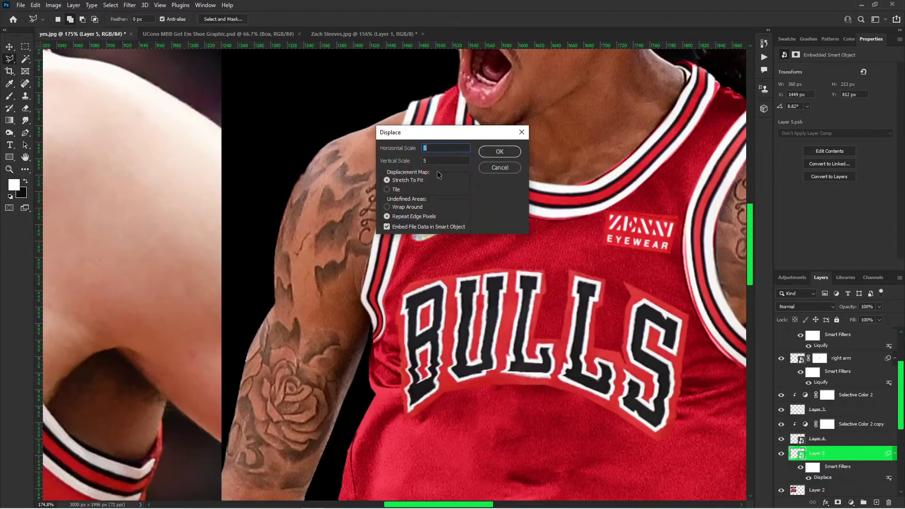
left_click(498, 155)
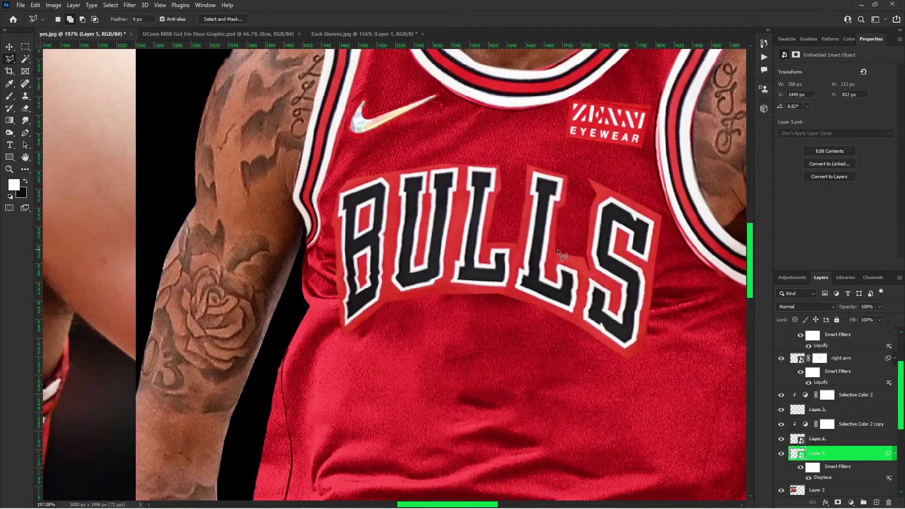
scroll(555, 247, "down", 3)
scroll(551, 278, "up", 3)
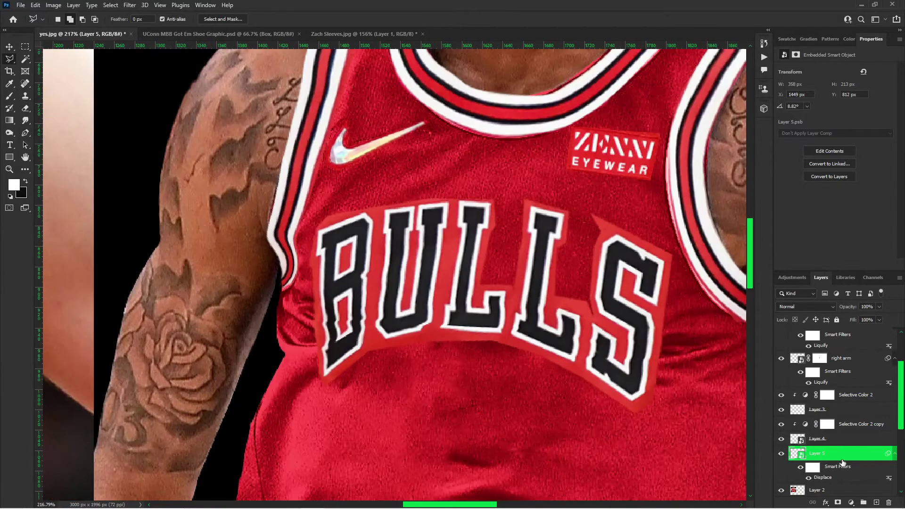
Add a Selective Color adjustment clipped to the BULLS lettering and increase the black in the reds.
right_click(801, 456)
left_click(782, 395)
left_click(850, 502)
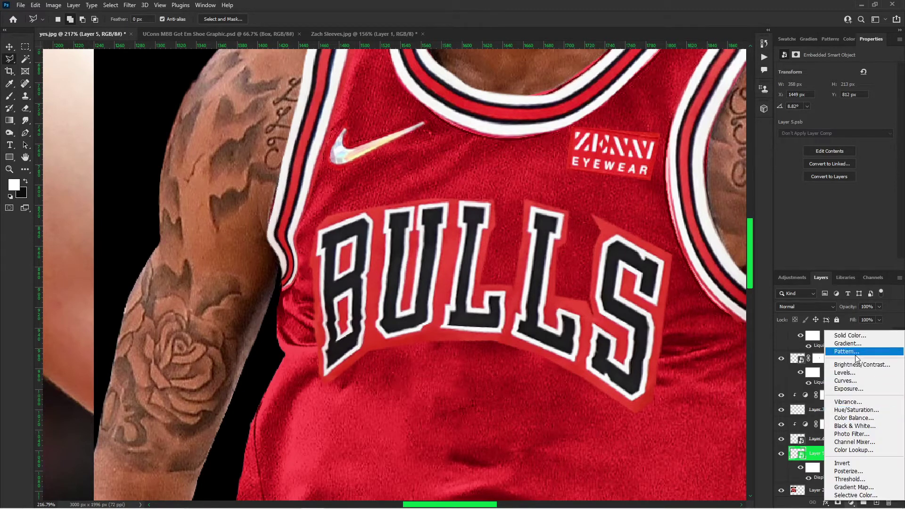
left_click(856, 494)
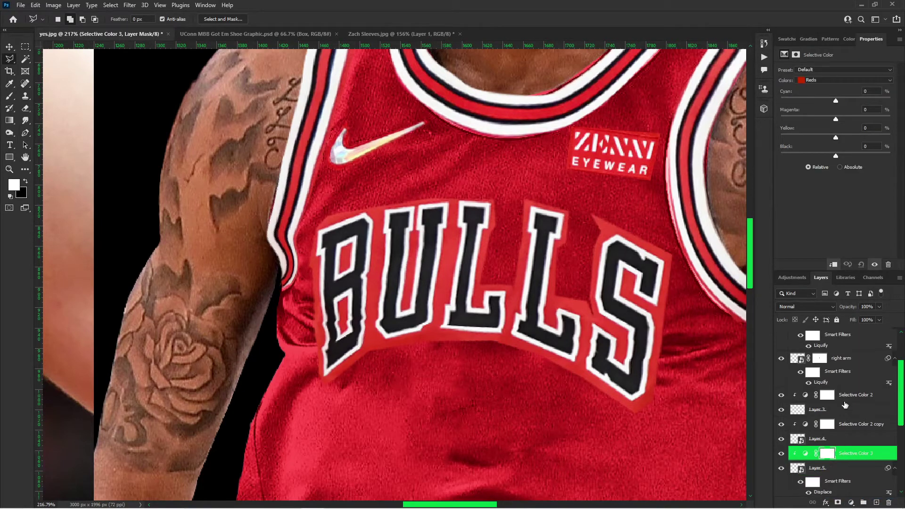
left_click_drag(836, 156, 856, 157)
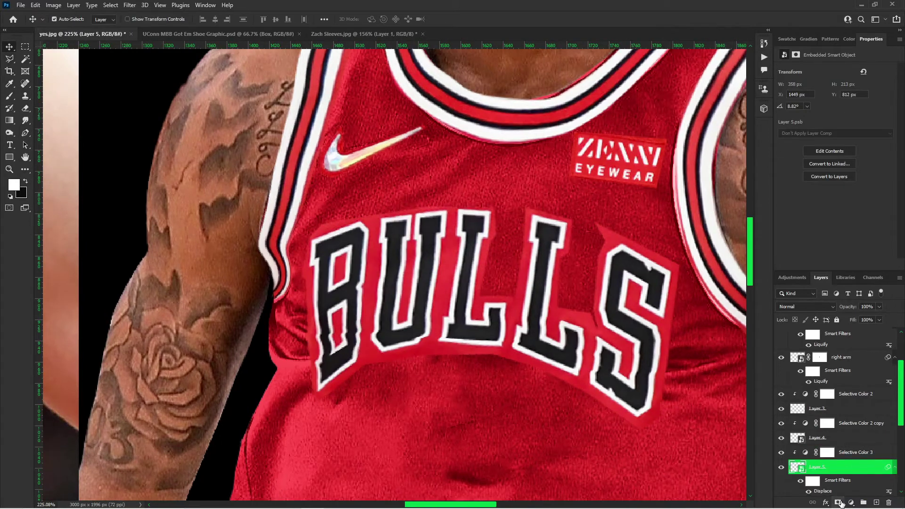
Add a layer mask to the BULLS lettering, select its surrounding red with the Magic Wand, and paint that area out in black.
left_click(838, 503)
key("b")
left_click(28, 58)
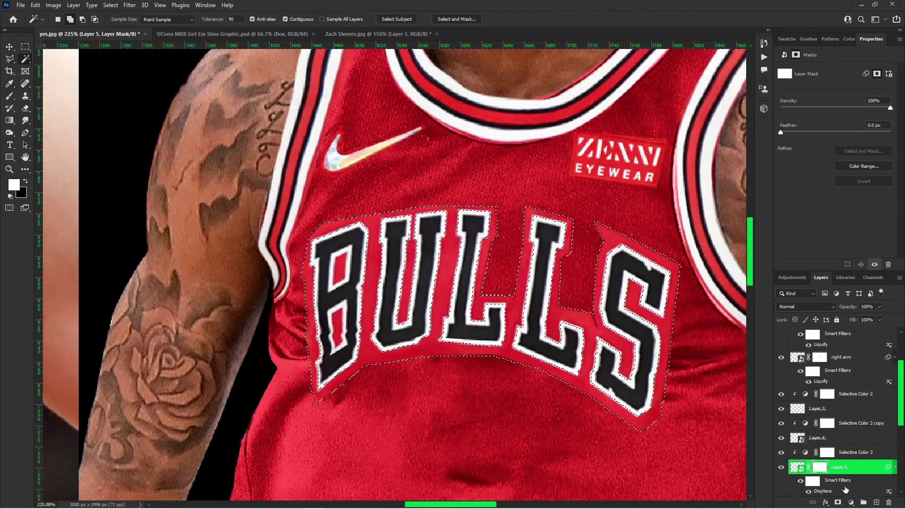
key("b")
key("x")
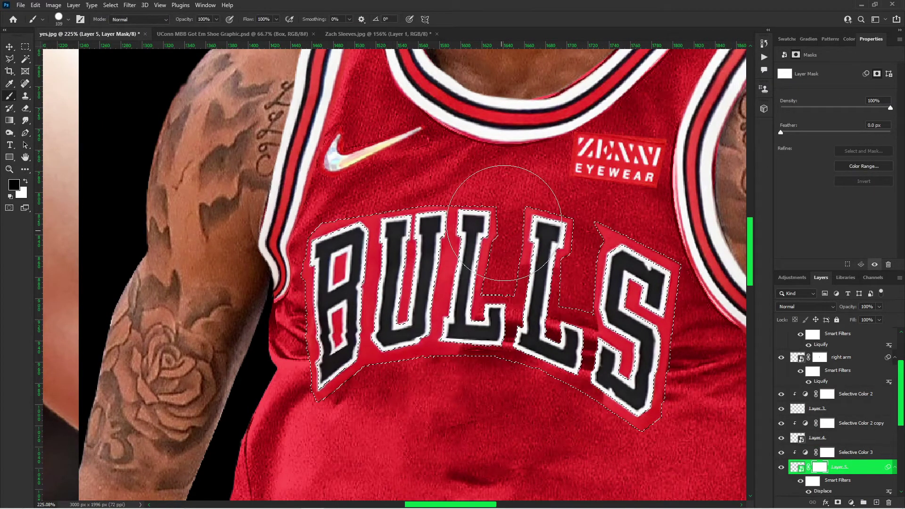
mouse_move(504, 223)
left_mouse_down("alt")
mouse_move(517, 444)
mouse_move(630, 377)
mouse_move(270, 323)
left_mouse_up("alt")
key("ctrl+d")
scroll(483, 239, "down", 6)
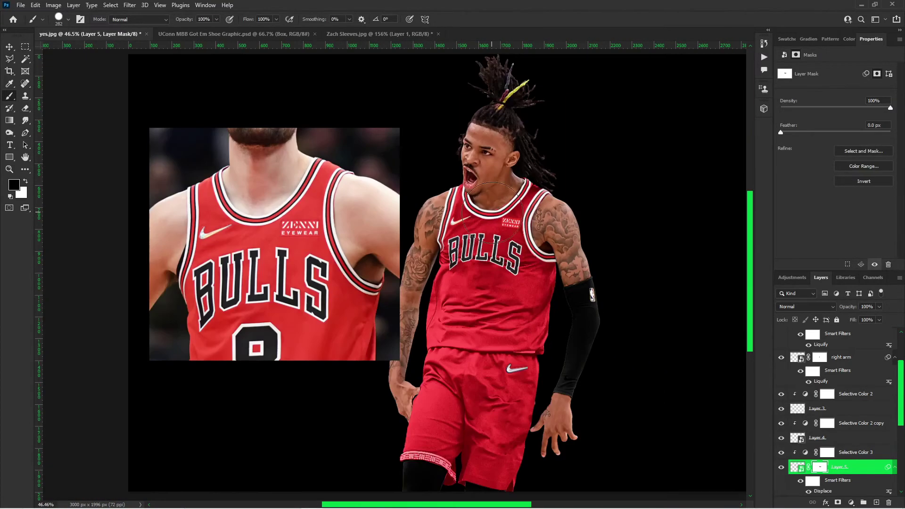
key("v")
scroll(476, 209, "down", 2)
scroll(459, 207, "up", 2)
scroll(460, 207, "up", 5)
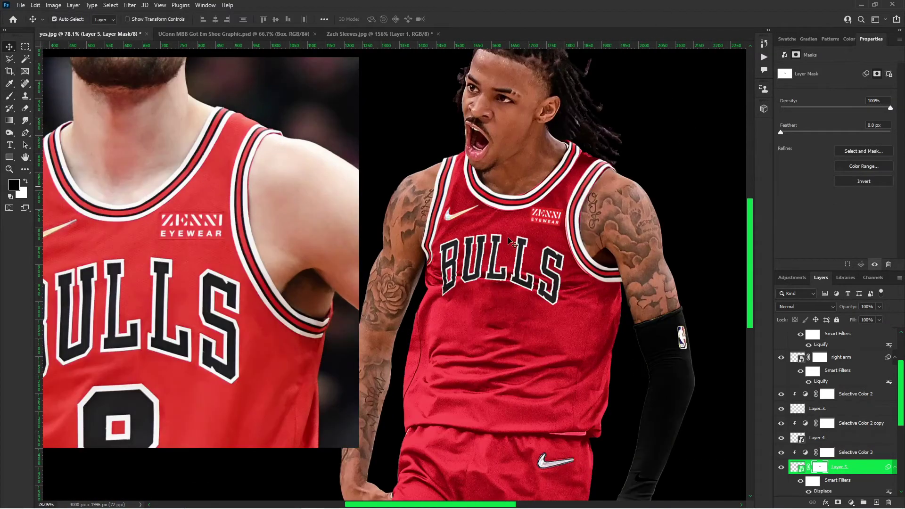
scroll(521, 221, "down", 2)
scroll(508, 215, "up", 3)
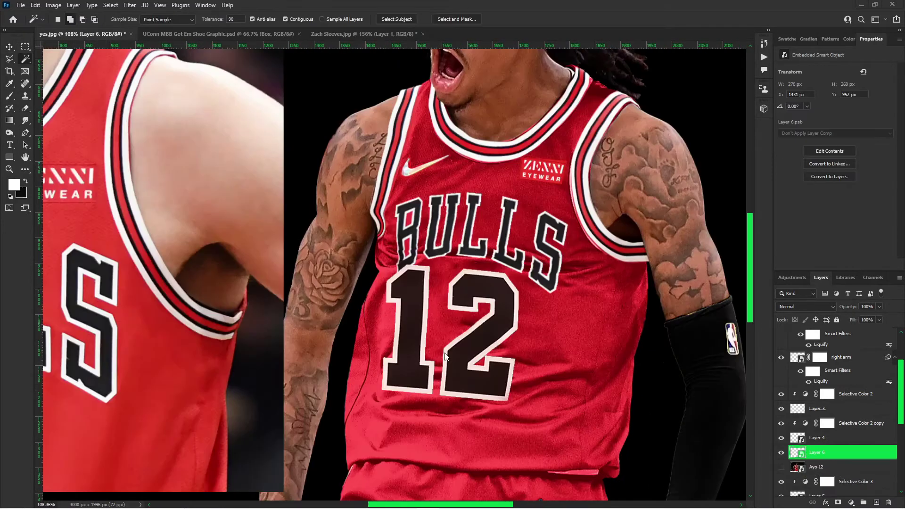
Position the number 12 beneath the BULLS lettering at about X 1454 px, Y 954 px.
scroll(480, 320, "up", 1)
key("v")
left_click_drag(507, 336, 541, 336)
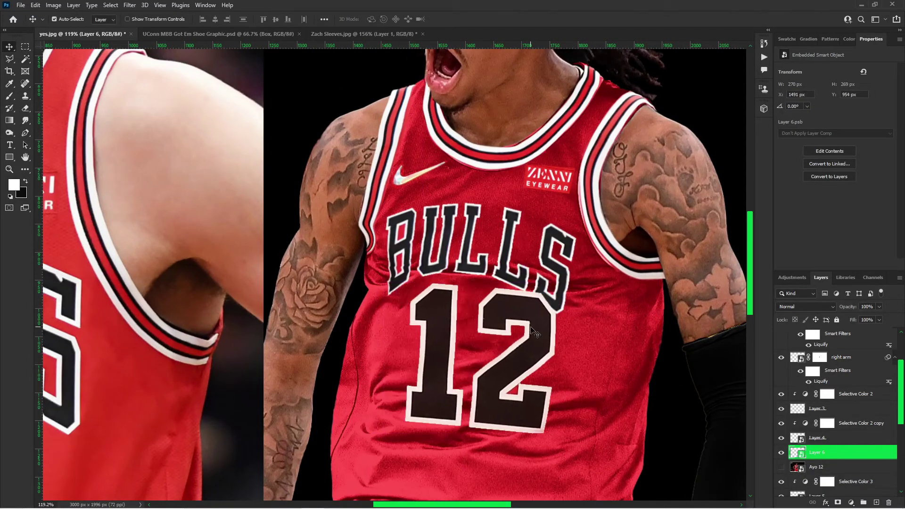
scroll(527, 419, "down", 7)
scroll(534, 367, "up", 5)
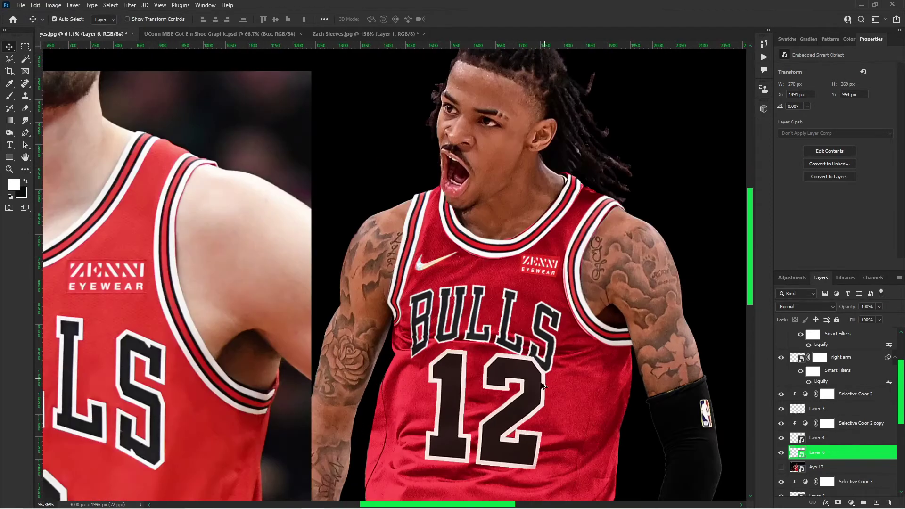
left_click_drag(530, 389, 513, 390)
scroll(568, 339, "down", 2)
scroll(567, 339, "down", 2)
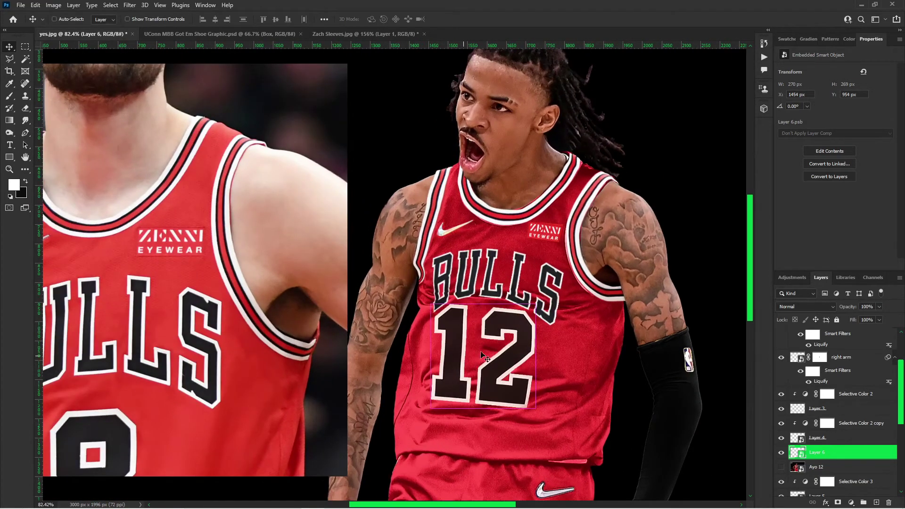
Scale the number 12 down to about 239 by 234 px, rotate it about 6.2 degrees, and lower it beneath the lettering.
key("ctrl+t")
scroll(482, 338, "up", 7)
left_click_drag(478, 261, 477, 283)
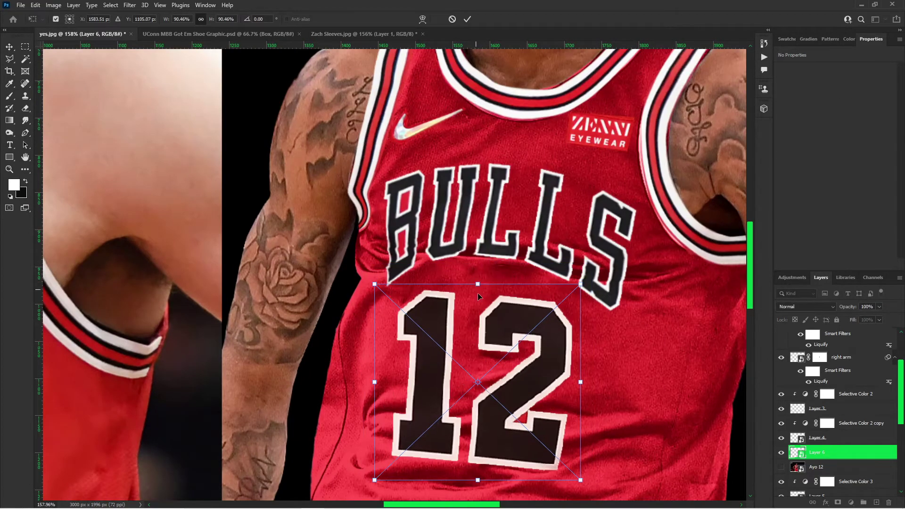
right_click(478, 295)
left_click(519, 352)
left_click_drag(375, 284, 388, 294)
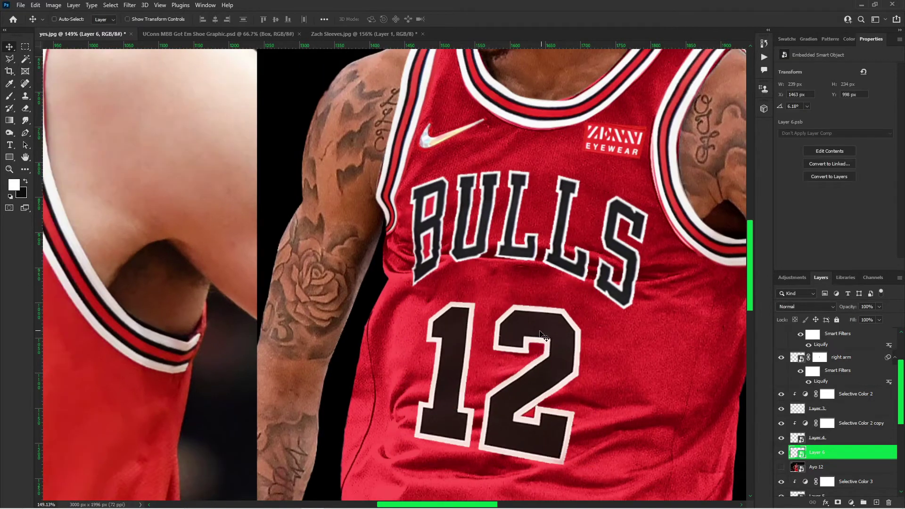
Lay out two adjoining Perspective Warp planes, one over the 1 and one over the 2 of the jersey number.
key("ctrl+t")
key("Escape")
left_click(32, 5)
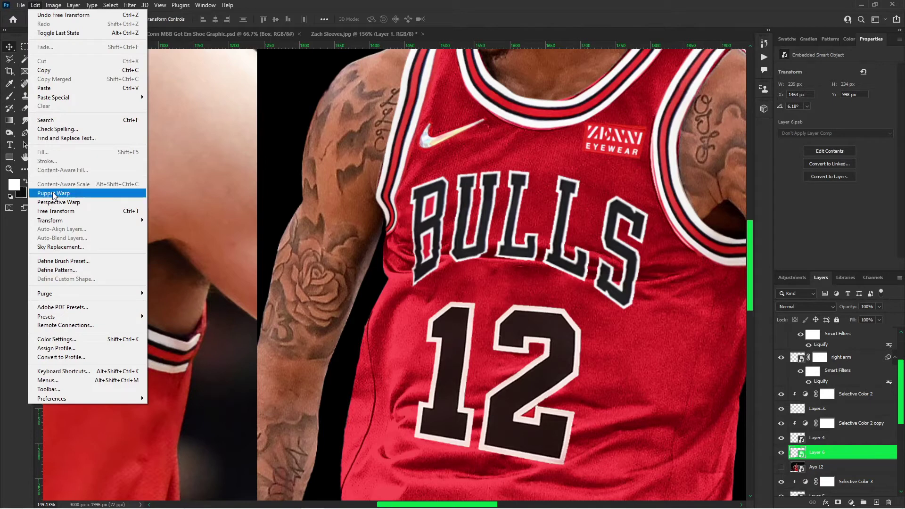
left_click(55, 203)
left_click_drag(384, 250, 478, 473)
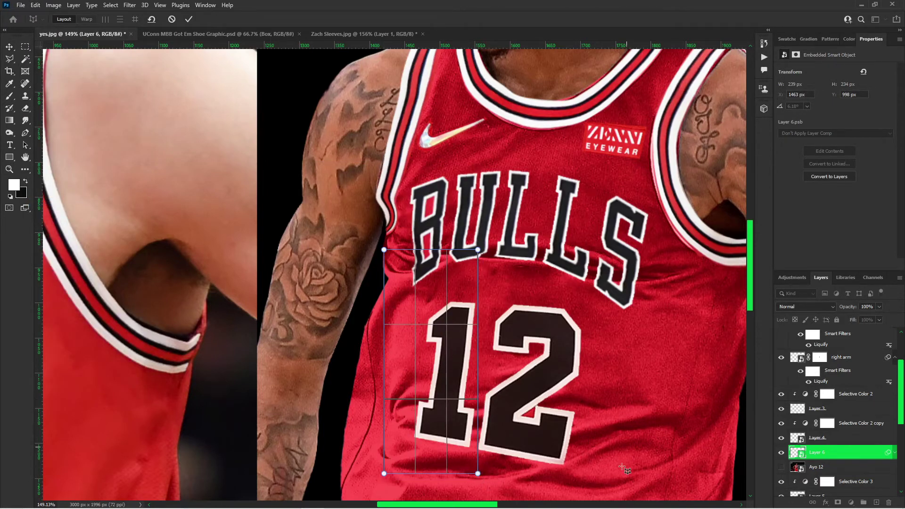
left_click_drag(574, 412, 478, 242)
Warp the two perspective planes by their outer corners so the number 12 narrows slightly and follows the torso's shape.
left_click(87, 20)
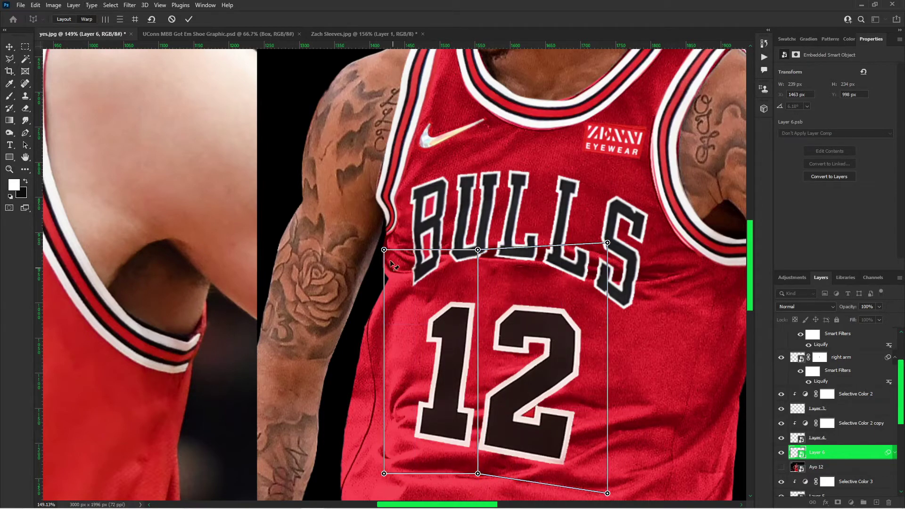
left_click_drag(383, 250, 404, 256)
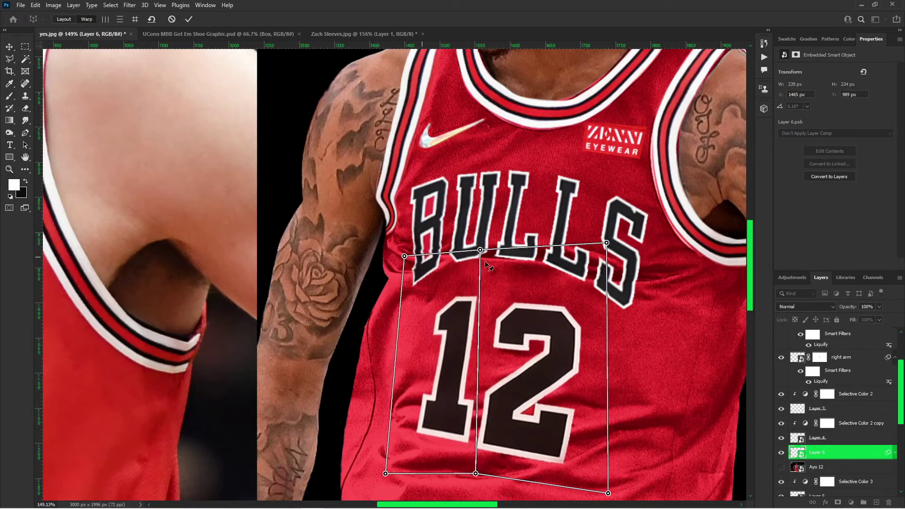
left_click_drag(607, 244, 605, 237)
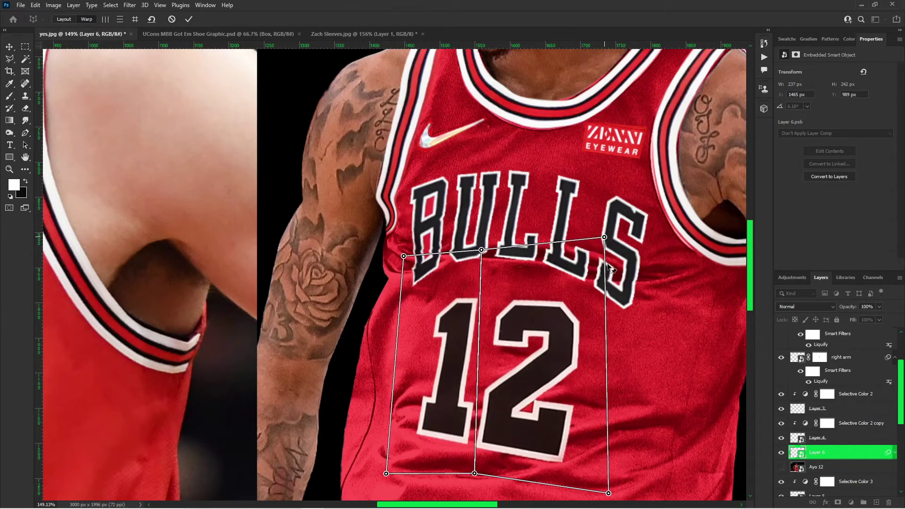
left_click_drag(608, 493, 609, 491)
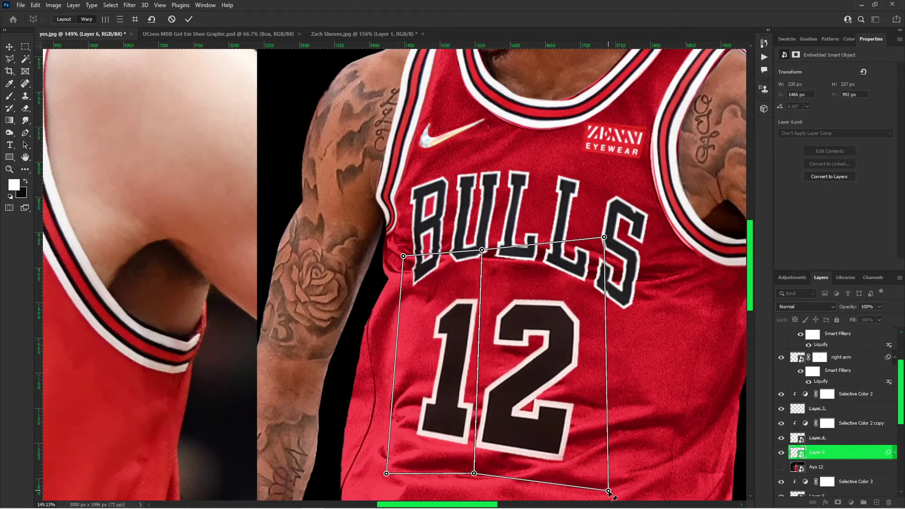
left_click_drag(385, 474, 396, 471)
left_click_drag(605, 237, 602, 251)
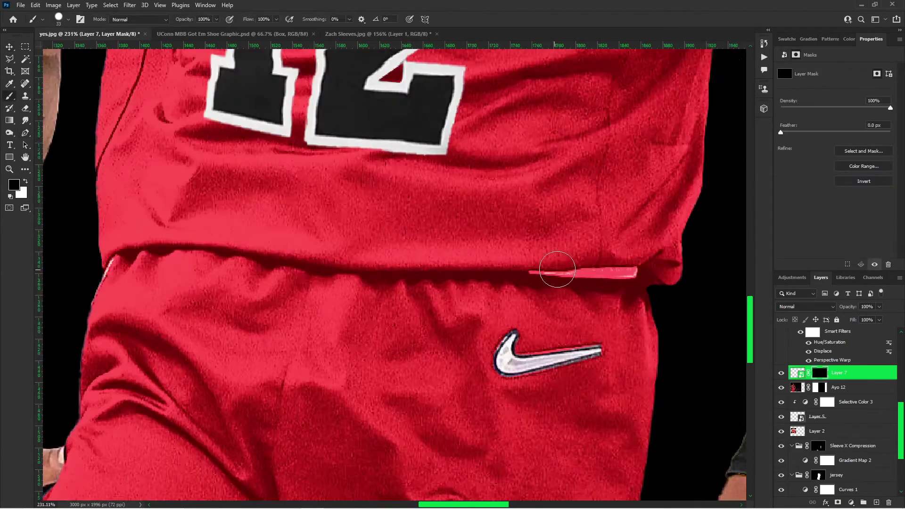
Paint on Layer 7's mask with a smaller brush to extend and clean up the trim along the jersey's bottom hem.
key("x")
key("[")
key("[")
key("[")
key("[")
key("[")
mouse_move(530, 272)
left_mouse_down()
mouse_move(636, 275)
mouse_move(384, 263)
left_mouse_up()
key("x")
left_click_drag(545, 285, 637, 285)
left_click_drag(377, 262, 502, 265)
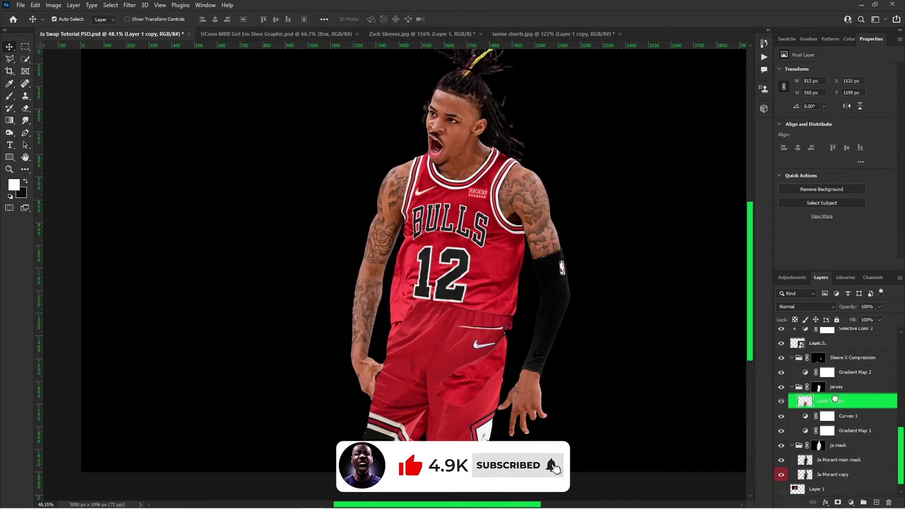
Move the shorts layer, Layer 1 copy, out of the jersey group and above the Sleeve X Compression group.
left_click_drag(829, 401, 829, 351)
left_click_drag(488, 410, 342, 341)
key("ctrl+z")
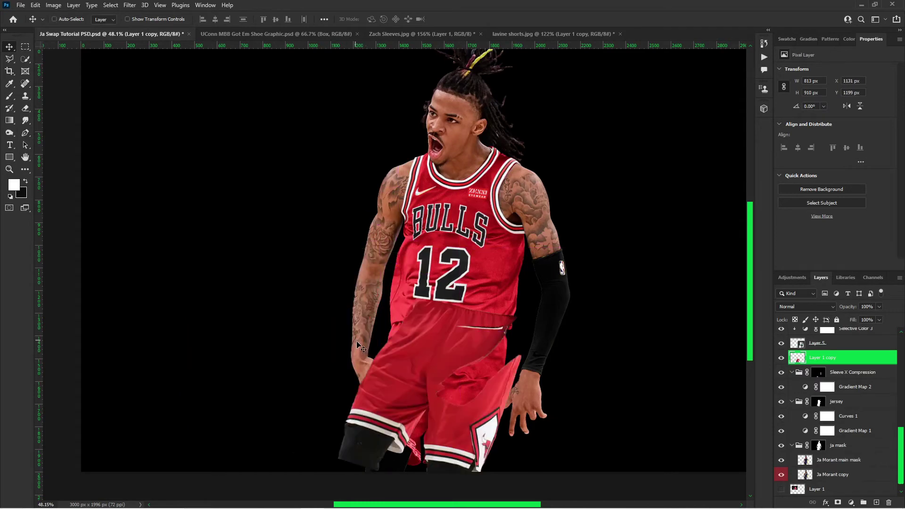
key("ctrl+shift+z")
key("ctrl+z")
key("z")
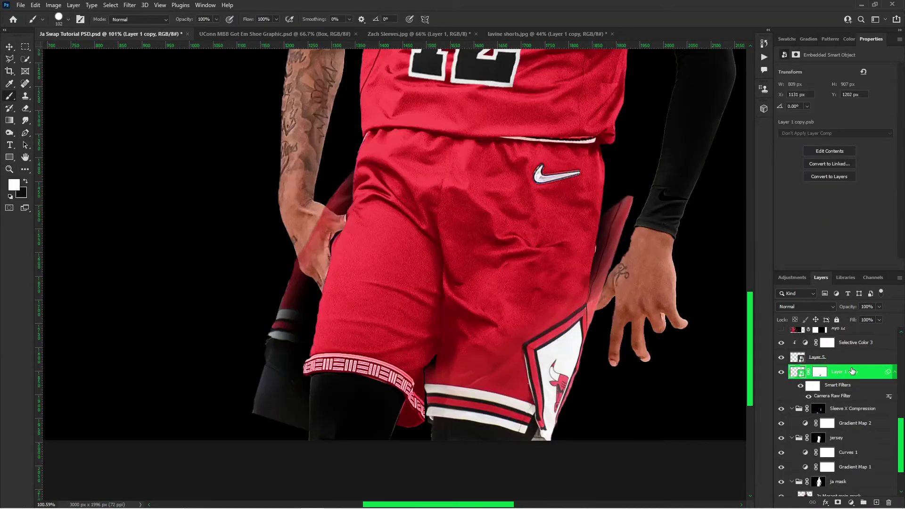
Load the jersey group's mask as an inverted selection and mask out the shorts spilling past the leg beside the open hand.
left_click(819, 438, "ctrl")
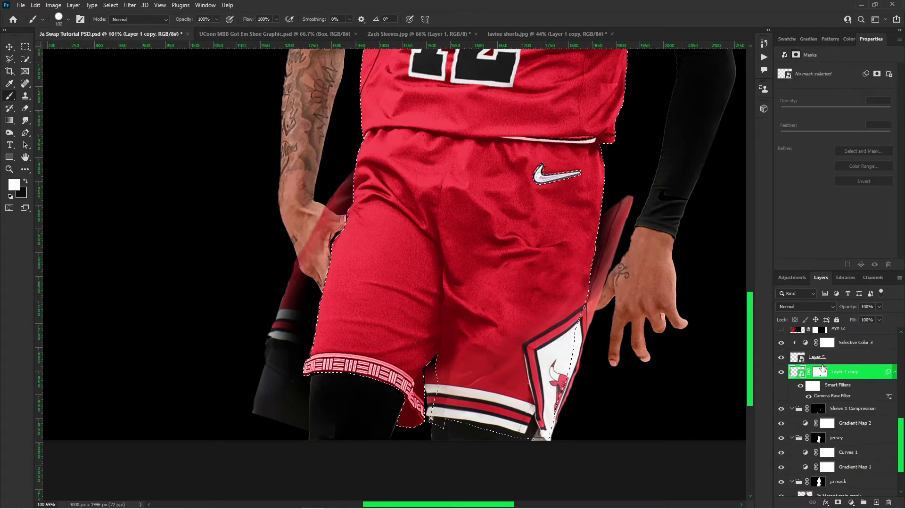
left_click(820, 372)
key("x")
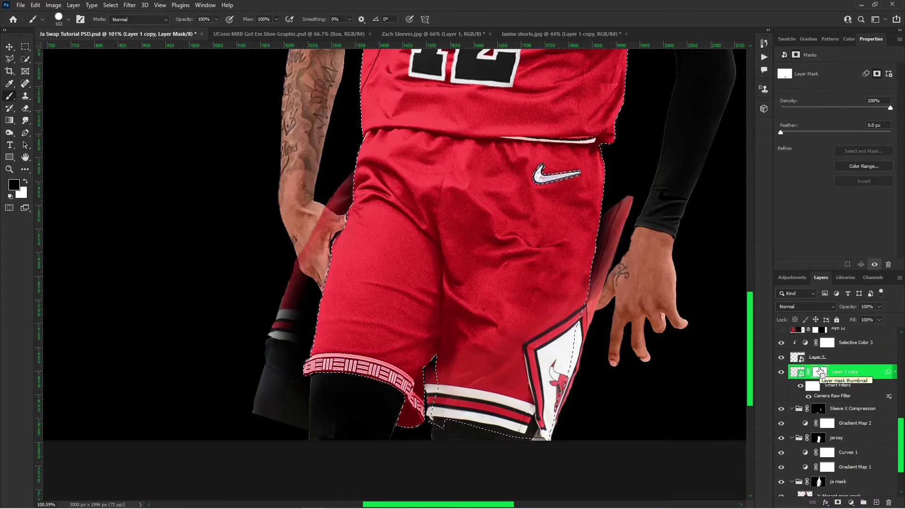
key("ctrl+shift+i")
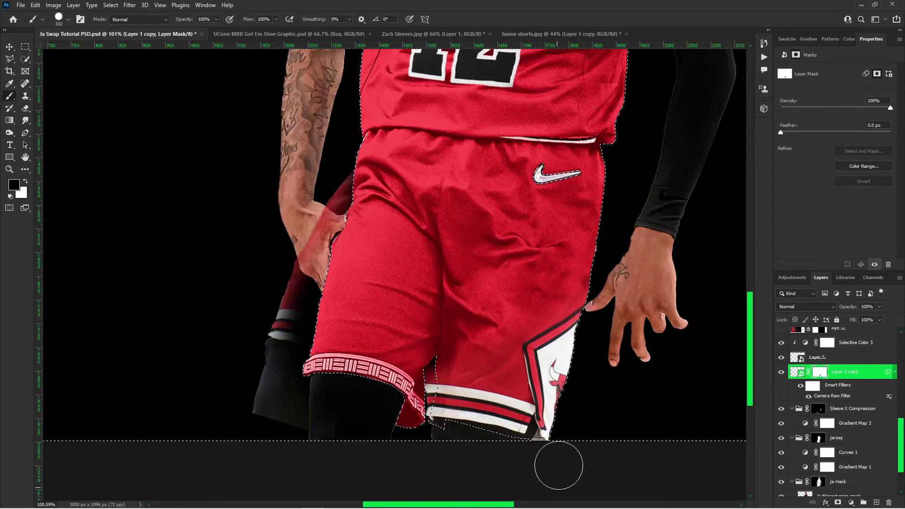
Paint black on the shorts layer's mask in the gap between the legs and deselect.
scroll(419, 402, "up", 3)
mouse_move(426, 326)
left_mouse_down()
mouse_move(403, 351)
mouse_move(429, 343)
mouse_move(399, 345)
mouse_move(460, 317)
left_mouse_up()
key("x")
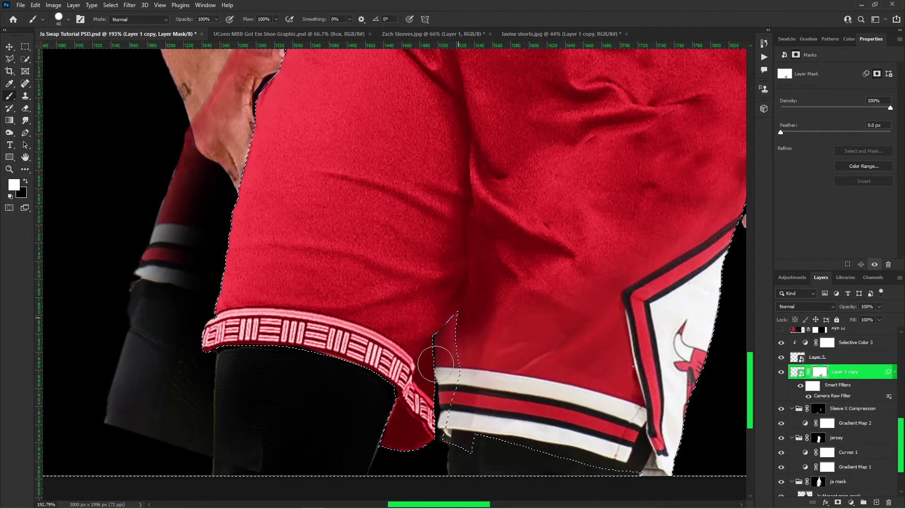
key("x")
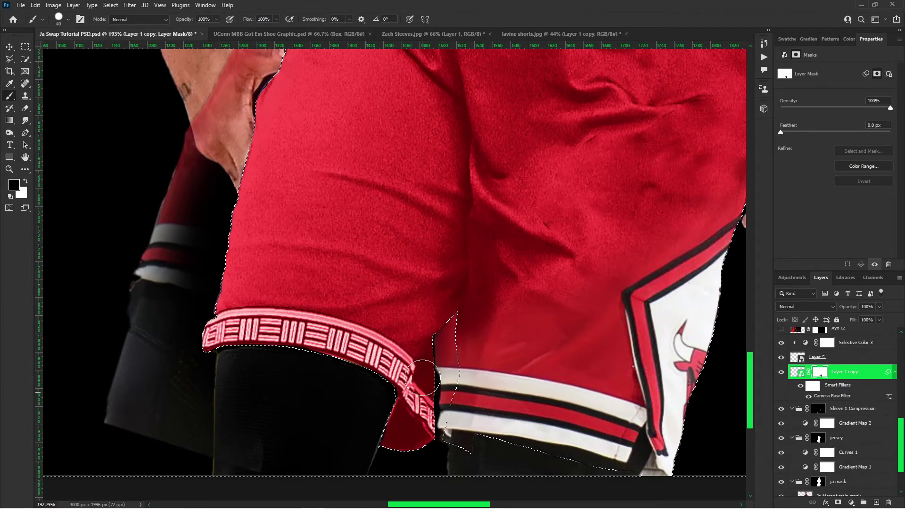
left_click_drag(453, 289, 423, 395)
left_click_drag(431, 351, 455, 281)
key("ctrl+d")
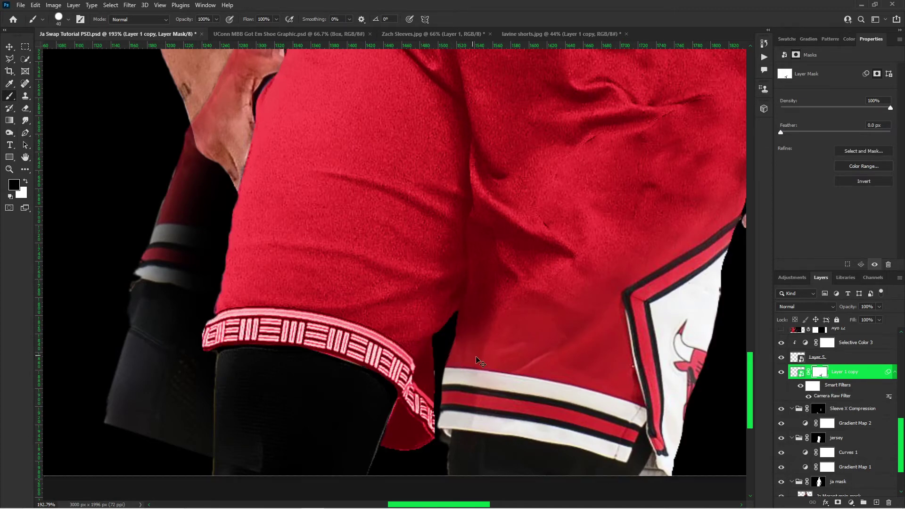
Mask out the stray fragments at the inner corner of the striped shorts hem with a small black brush.
scroll(476, 329, "down", 8)
scroll(489, 323, "down", 2)
scroll(485, 327, "up", 8)
key("x")
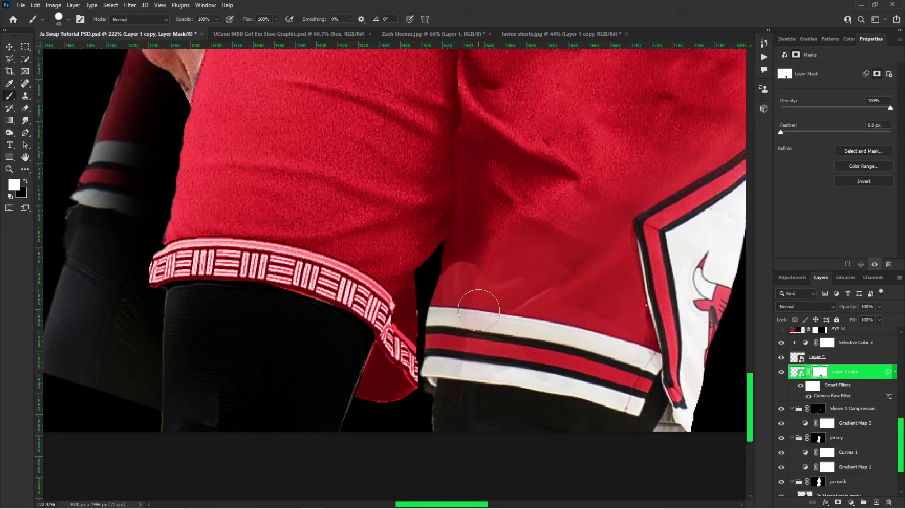
scroll(483, 295, "down", 6)
scroll(500, 276, "down", 1)
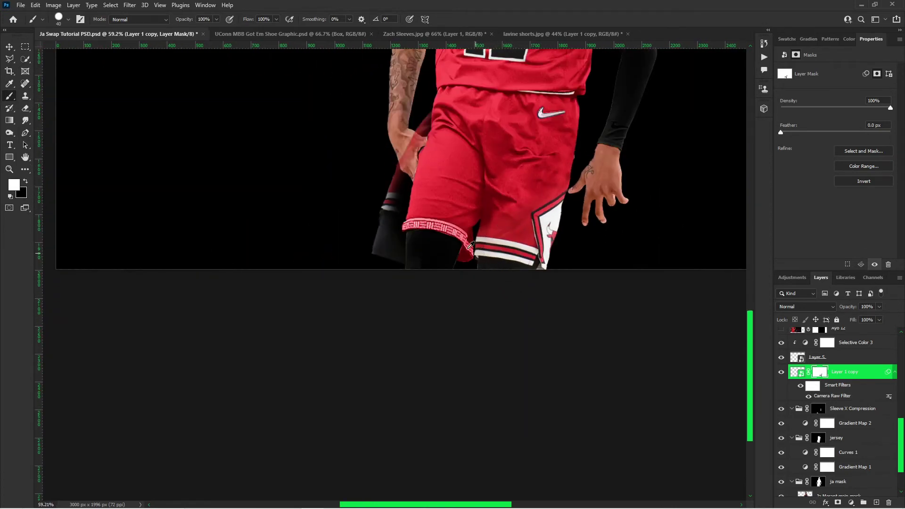
scroll(505, 287, "up", 10)
key("x")
left_click_drag(503, 307, 524, 313)
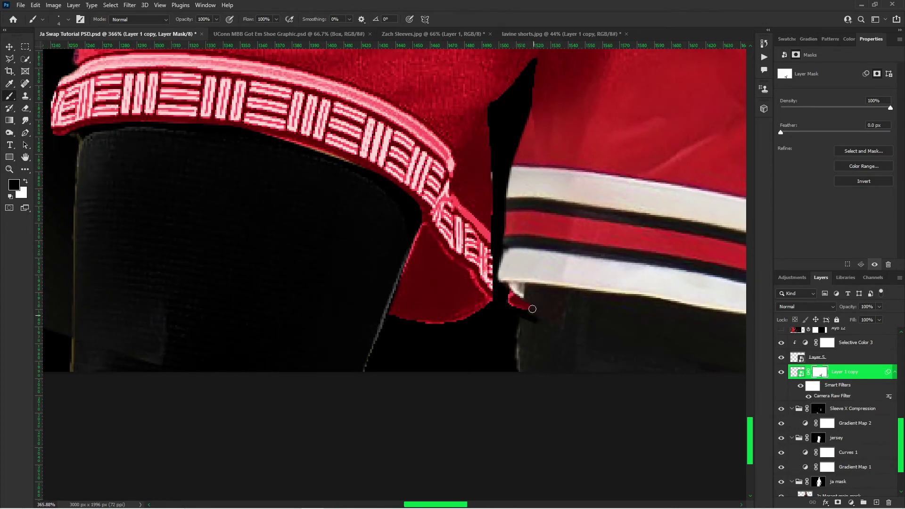
key("x")
scroll(532, 309, "down", 8)
key("v")
scroll(474, 317, "up", 3)
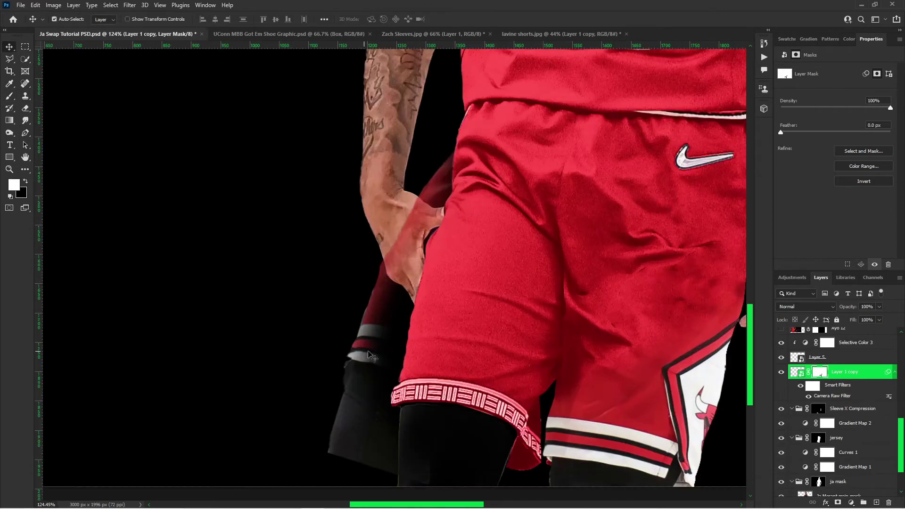
Mask out the leftover shorts fabric behind the hand on the thigh, using a large brush on the shorts layer's mask.
left_click(801, 373)
key("b")
left_click(411, 301)
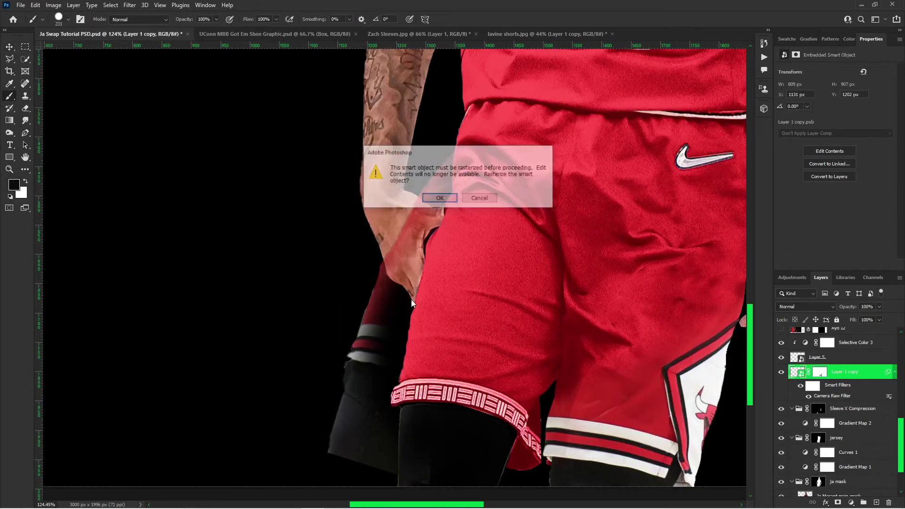
left_click(480, 200)
key("ctrl+backslash")
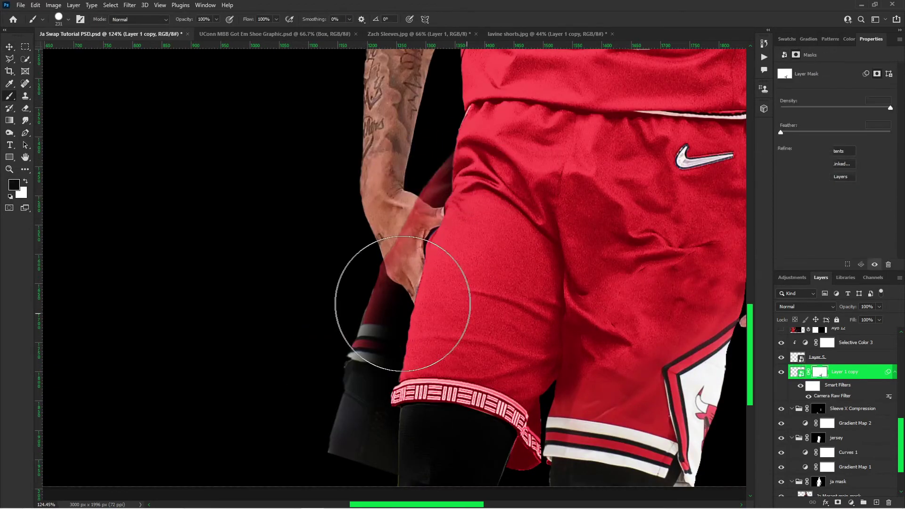
right_click(403, 304, "alt")
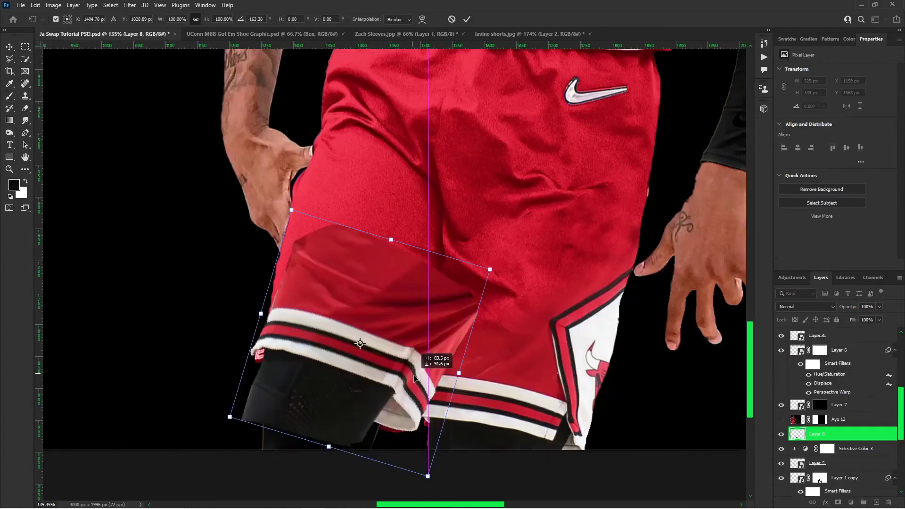
Position the flipped striped shorts leg over the patterned hem of the player's right leg and make its layer a smart object.
mouse_move(413, 373)
left_mouse_down()
mouse_move(480, 379)
mouse_move(483, 369)
left_mouse_up()
left_click_drag(427, 361, 417, 370)
left_click_drag(855, 441, 854, 468)
key("F2")
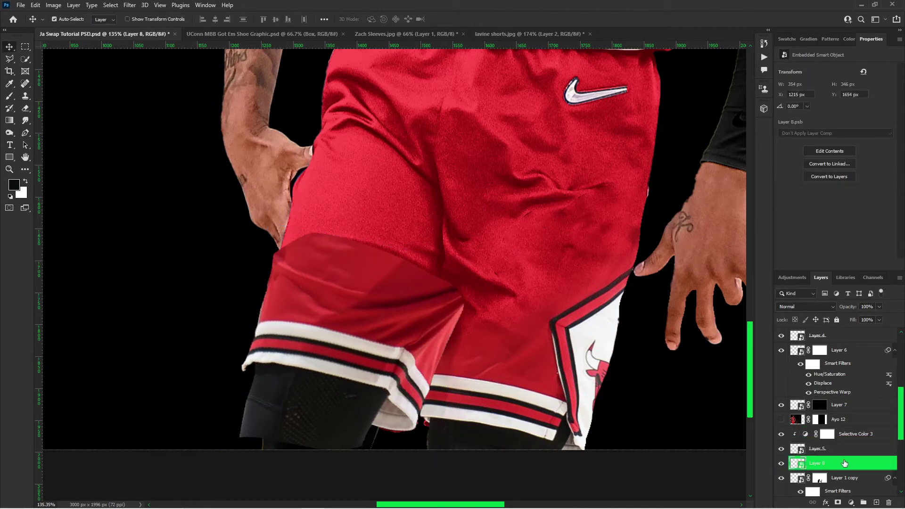
Move Layer 8 beneath Layer 1 copy and rotate the striped shorts leg about -3.8 degrees to line up with the player's leg.
scroll(843, 462, "down", 2)
left_click_drag(831, 395, 834, 429)
key("ctrl+t")
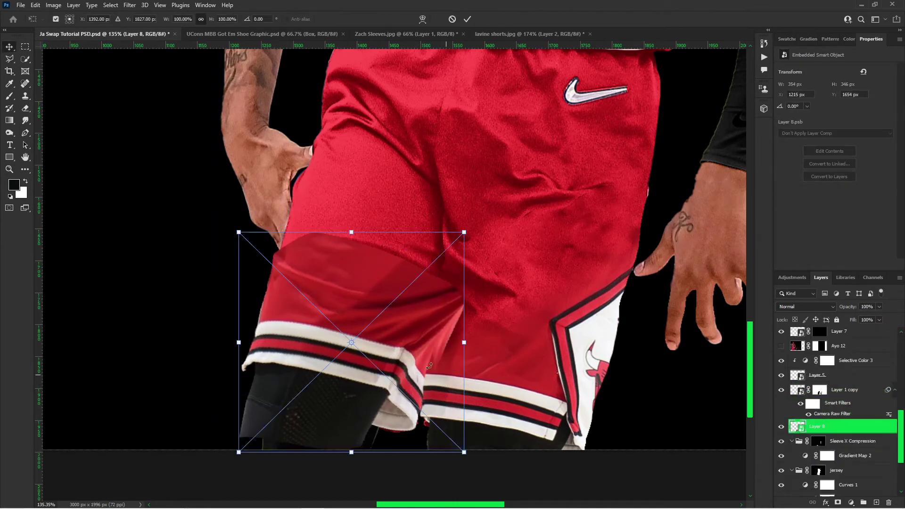
left_click_drag(488, 356, 489, 347)
mouse_move(436, 356)
left_mouse_down()
mouse_move(427, 365)
mouse_move(434, 361)
left_mouse_up()
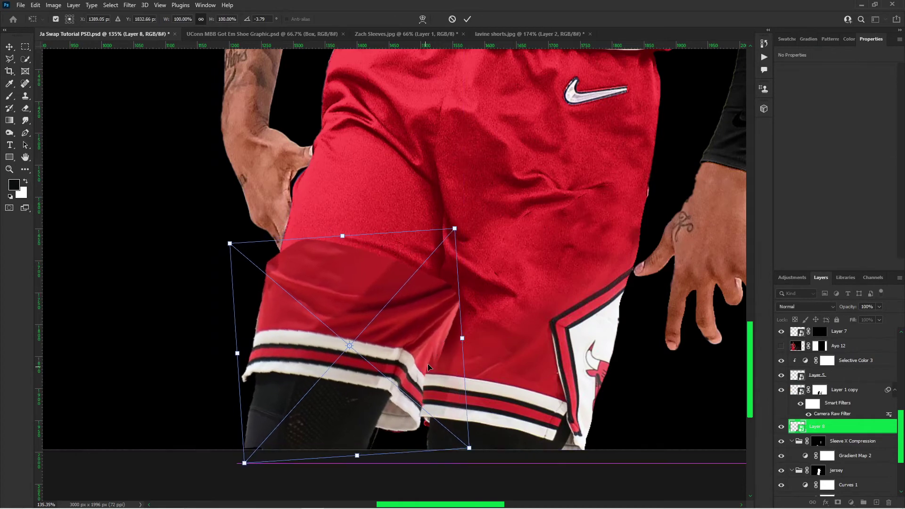
mouse_move(350, 357)
left_mouse_down()
mouse_move(380, 357)
mouse_move(352, 366)
left_mouse_up()
Warp the striped shorts leg inward along both sides so it follows the contour of the player's right leg.
right_click(352, 370)
left_click(363, 277)
left_click_drag(274, 354, 284, 341)
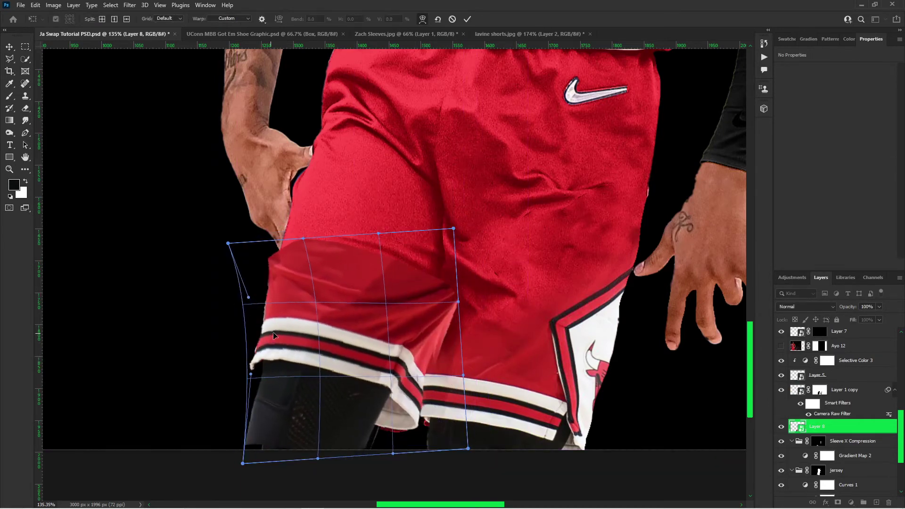
left_click_drag(284, 283, 295, 277)
left_click_drag(450, 321, 439, 318)
left_click_drag(444, 278, 435, 274)
left_click_drag(292, 279, 289, 281)
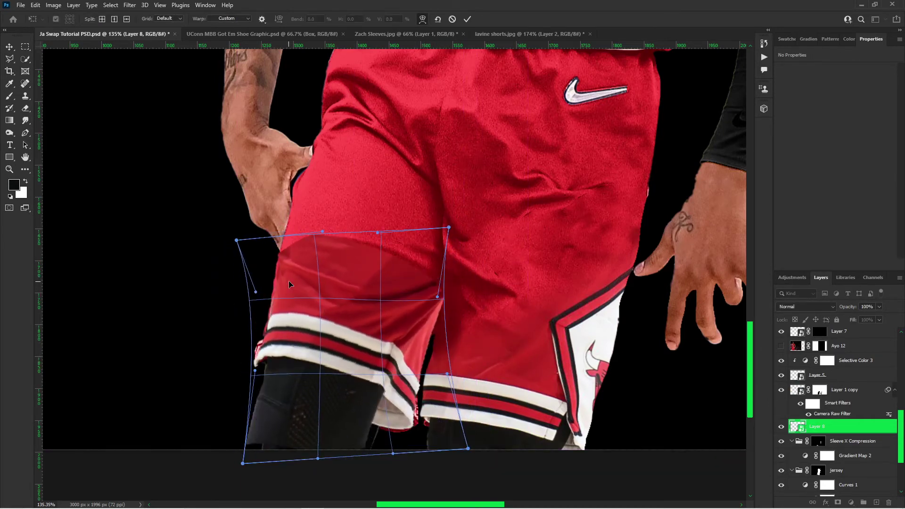
left_click_drag(253, 453, 264, 454)
Split the warp grid at the hem and reshape its edge points until the striped hem covers the old patterned one.
left_click(304, 318, "alt")
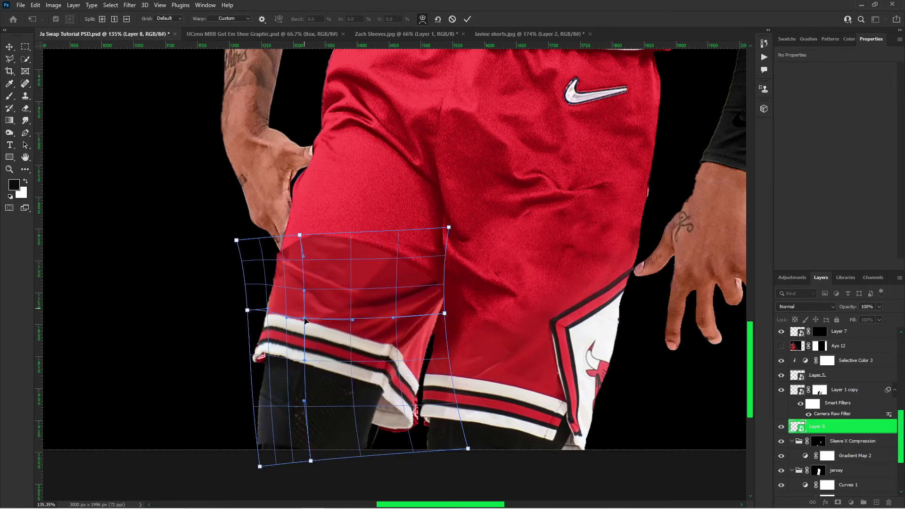
left_click_drag(273, 306, 257, 326)
left_click_drag(259, 466, 262, 455)
left_click_drag(445, 313, 439, 325)
left_click_drag(468, 449, 475, 449)
left_click(421, 390, "alt")
key("Return")
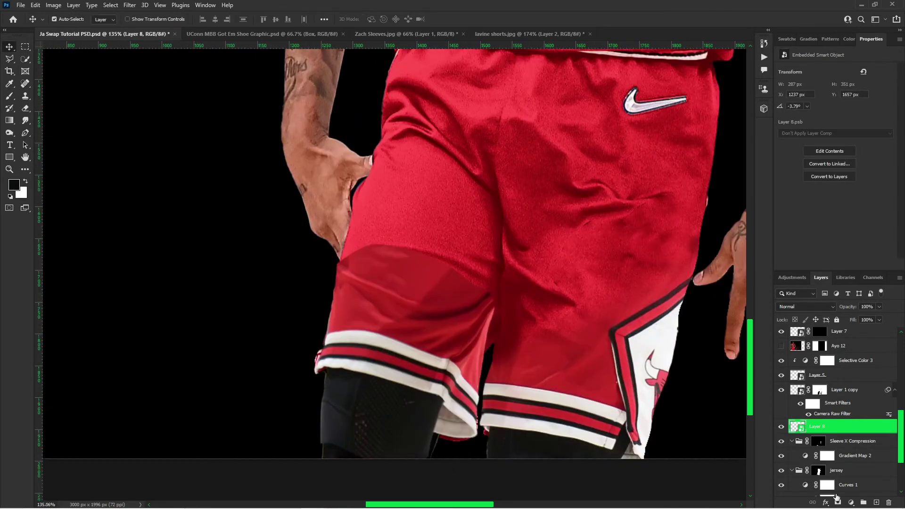
Add a layer mask to Layer 8 and blend the striped leg's upper edge into the shorts with a soft black brush.
left_click(837, 501)
key("b")
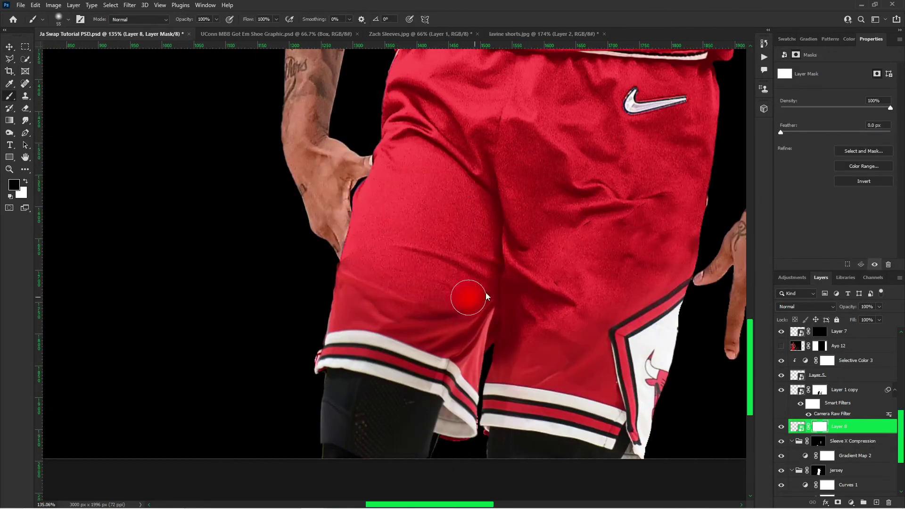
left_click_drag(486, 293, 501, 294)
mouse_move(485, 302)
left_mouse_down()
mouse_move(466, 310)
mouse_move(443, 295)
mouse_move(466, 272)
left_mouse_up()
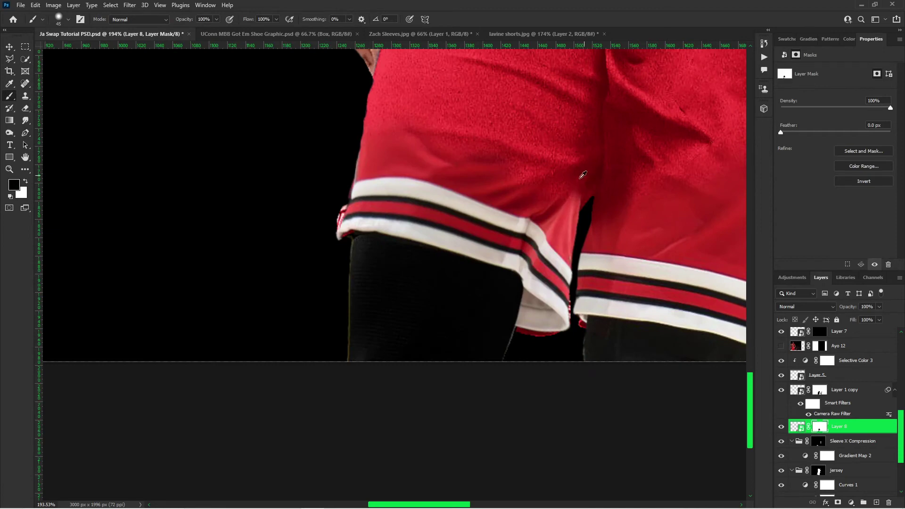
Examine the blended shorts on the full figure and up close around the leg hems.
scroll(582, 175, "down", 14)
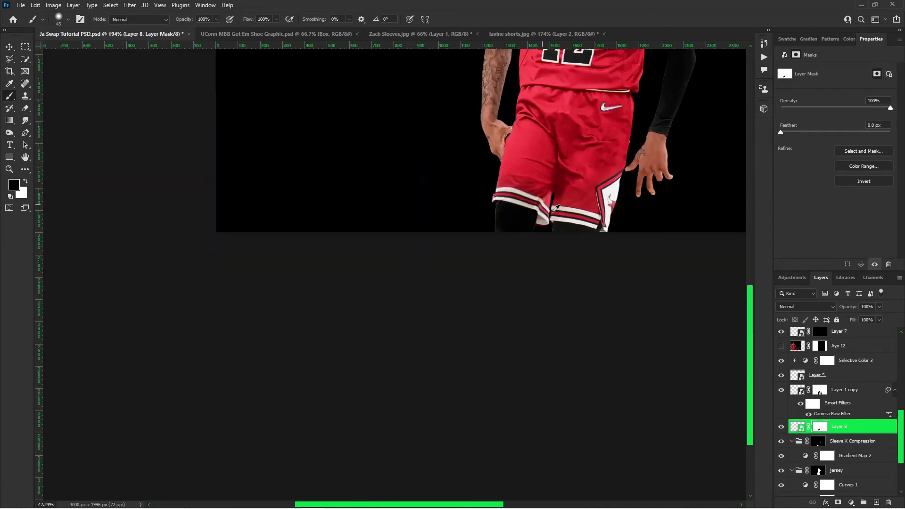
scroll(580, 193, "up", 4)
key("v")
scroll(577, 216, "down", 1)
scroll(589, 215, "up", 2)
scroll(589, 217, "down", 2)
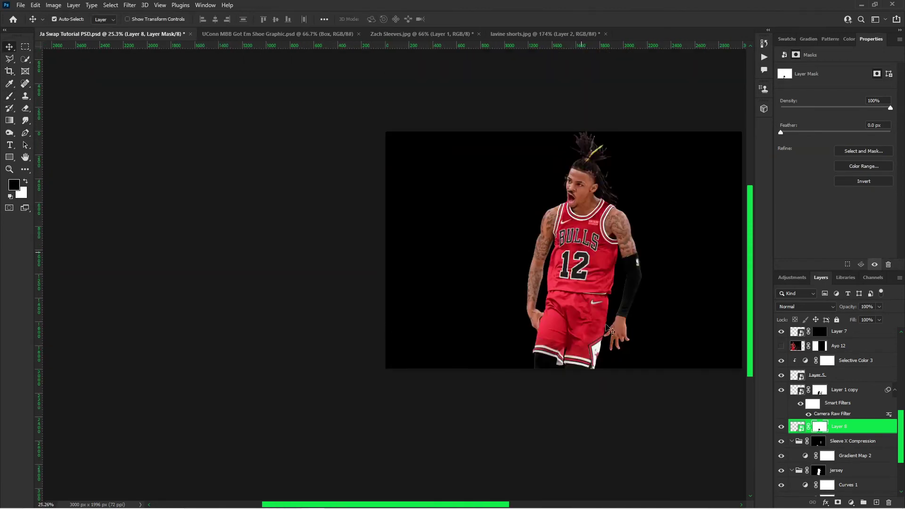
scroll(589, 330, "up", 5)
scroll(584, 350, "down", 3)
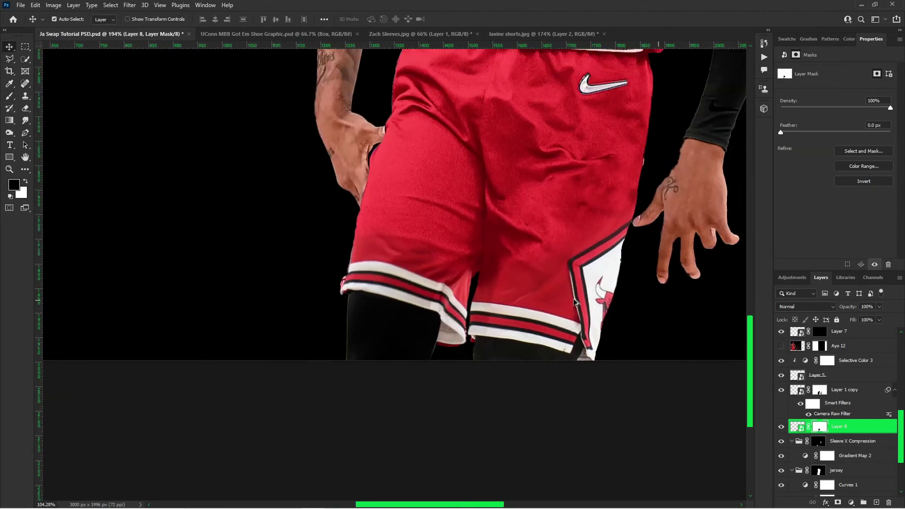
Examine the swapped jersey from the torso up to the collar, and select the neck layer at the collar edge.
scroll(575, 269, "up", 4)
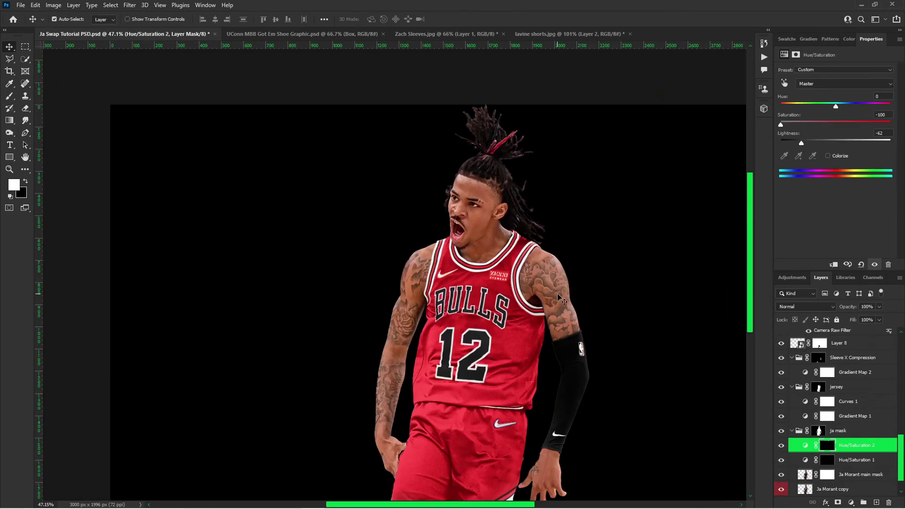
scroll(560, 299, "up", 1)
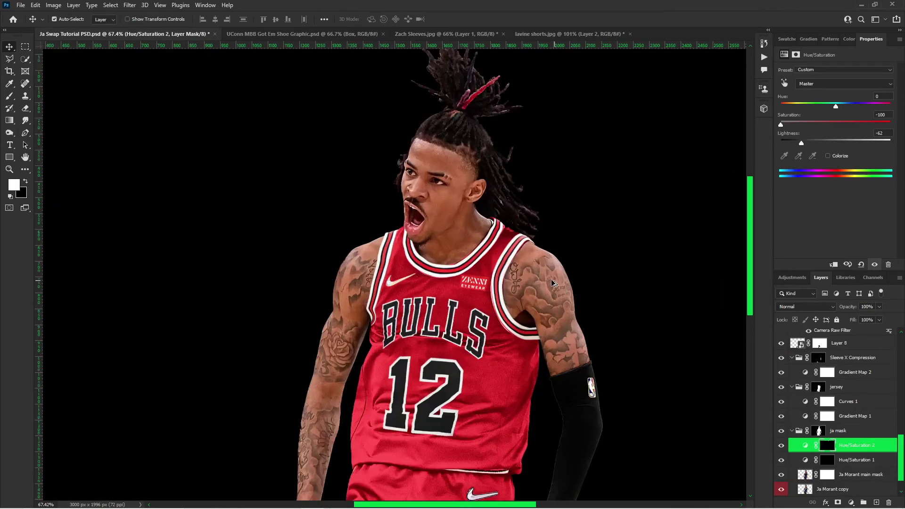
scroll(470, 221, "down", 1)
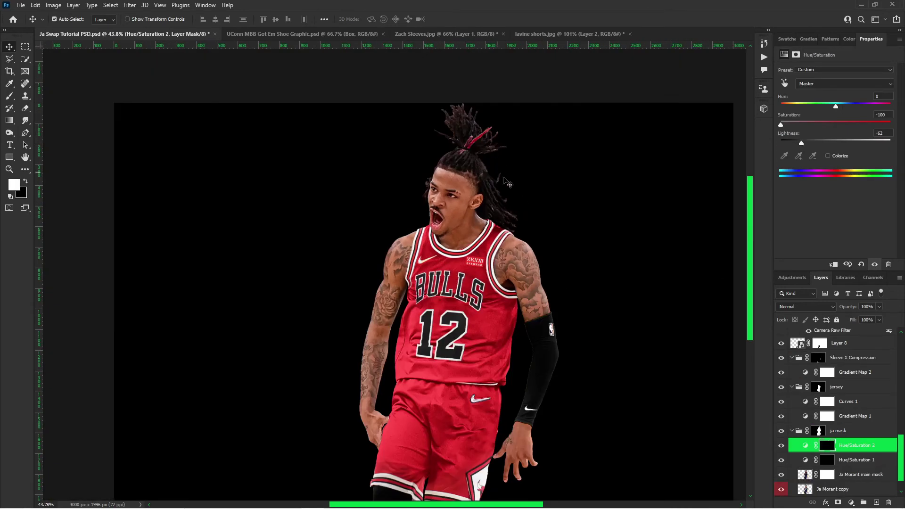
scroll(506, 182, "up", 1)
scroll(490, 209, "up", 4)
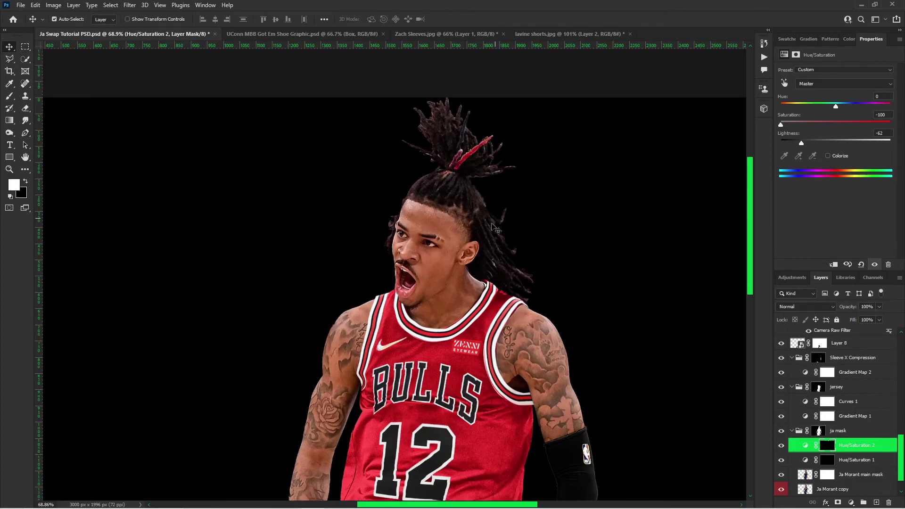
scroll(490, 278, "up", 1)
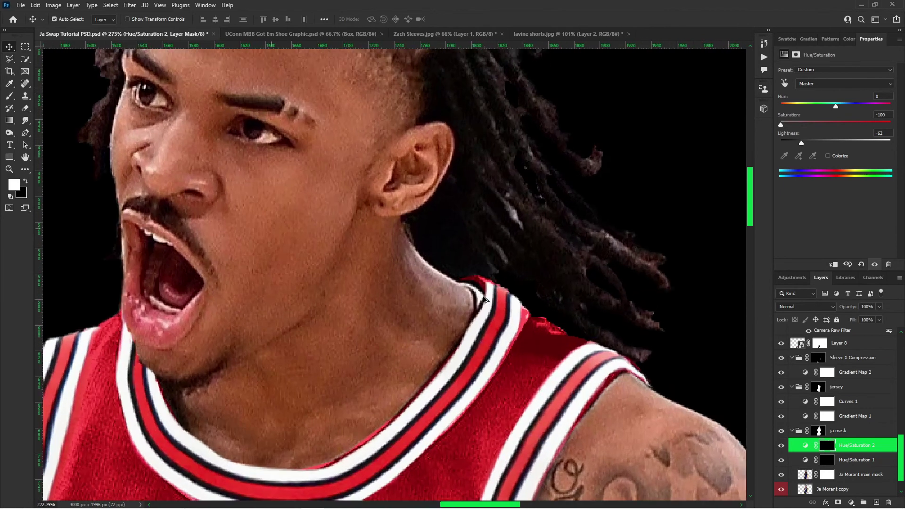
left_click(492, 289)
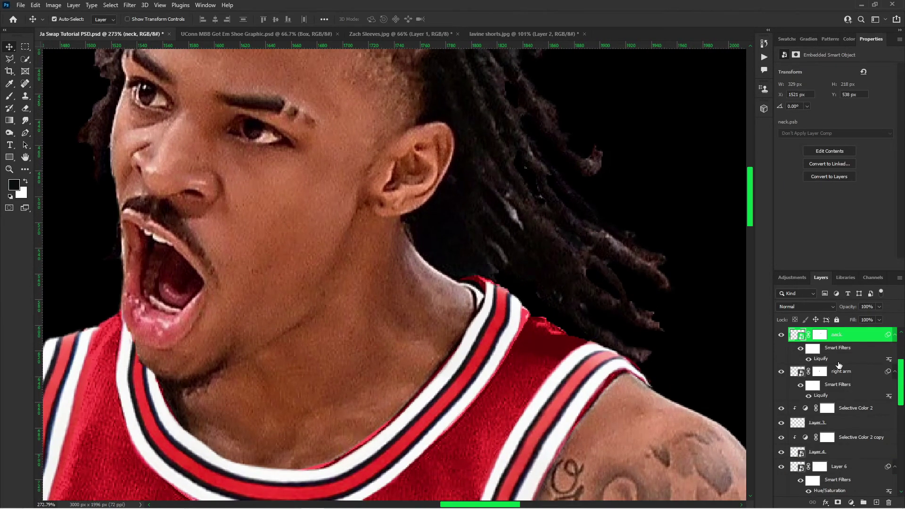
scroll(501, 272, "down", 3)
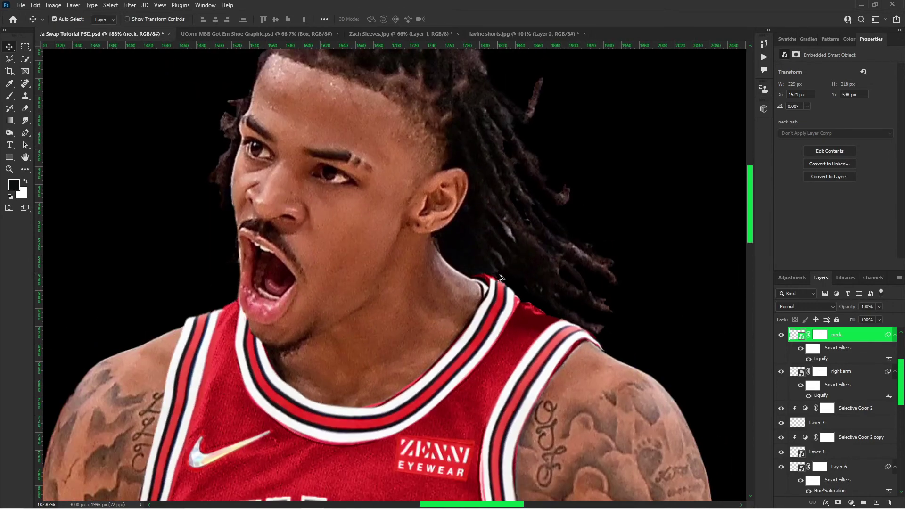
Review the finished Bulls uniform on the player, from the neckline and lettering to the full figure.
scroll(469, 299, "down", 2)
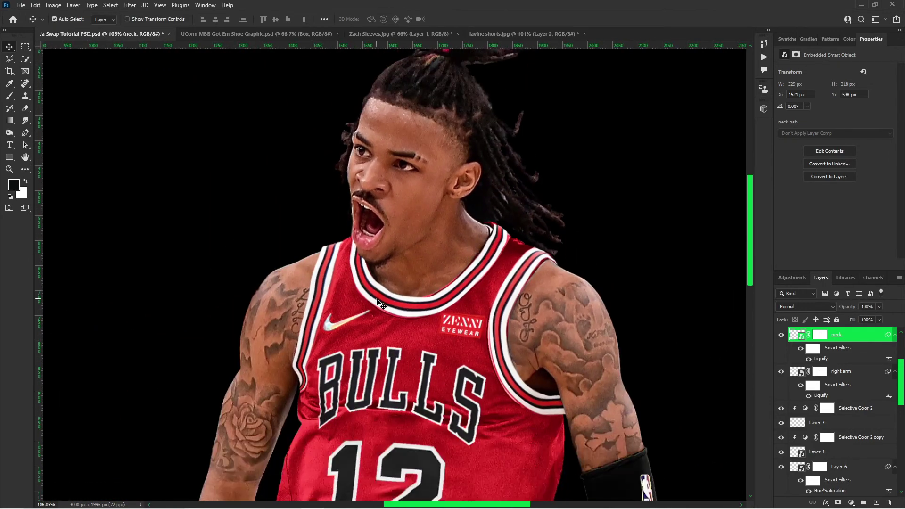
scroll(381, 297, "up", 1)
scroll(451, 291, "down", 1)
scroll(452, 290, "up", 2)
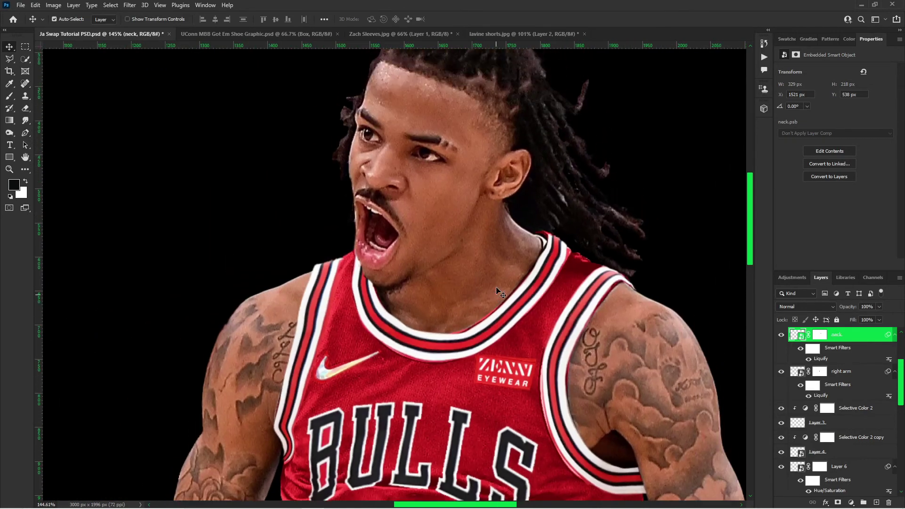
scroll(496, 288, "down", 1)
scroll(497, 289, "down", 2)
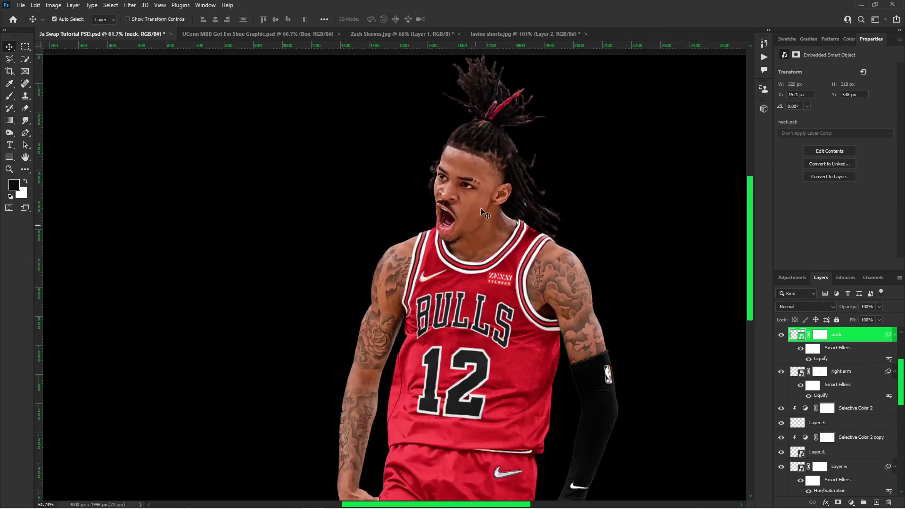
scroll(486, 214, "down", 3)
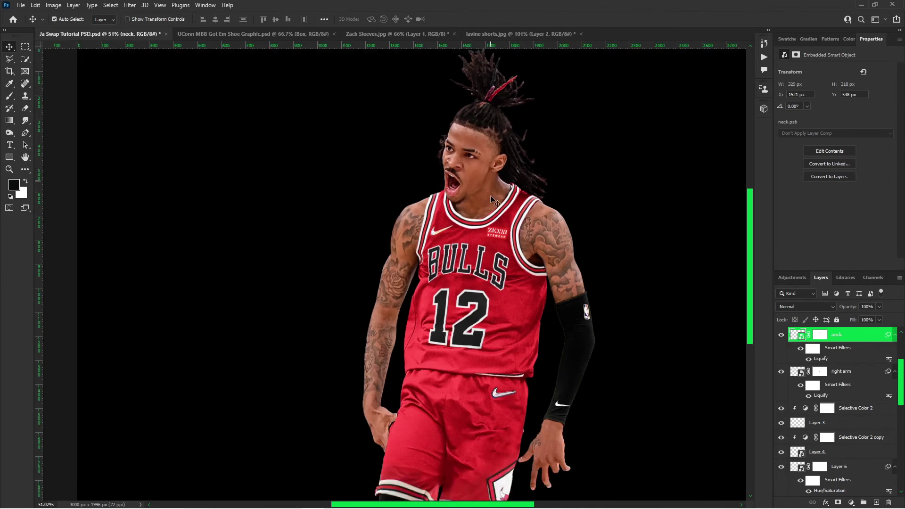
scroll(492, 200, "up", 2)
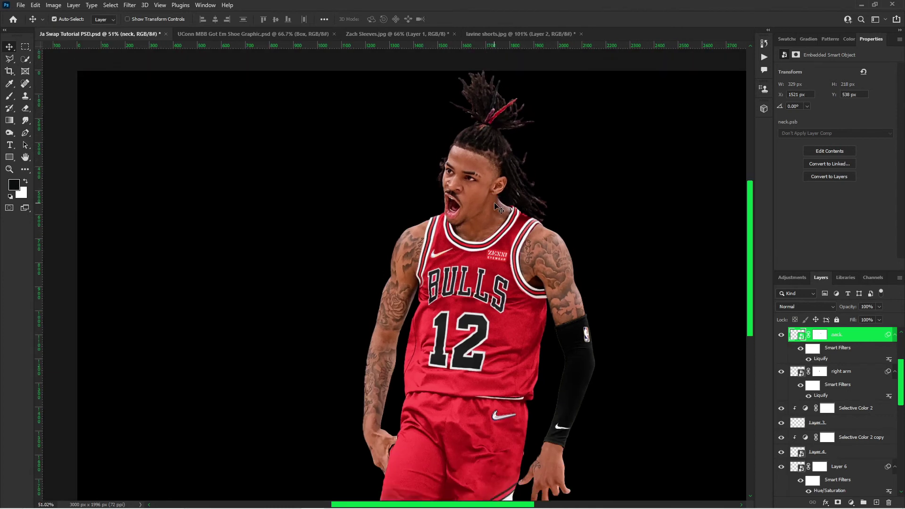
scroll(497, 211, "up", 2)
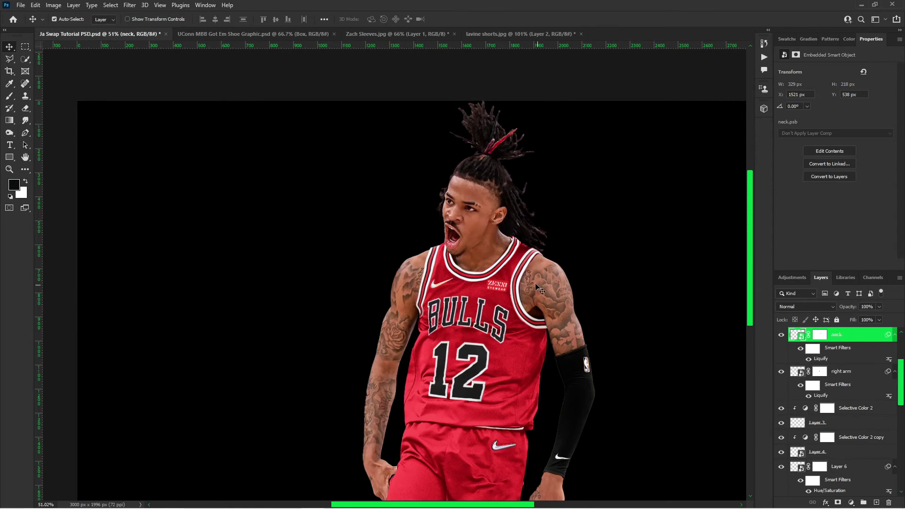
scroll(541, 283, "down", 2)
scroll(549, 276, "down", 3, "alt")
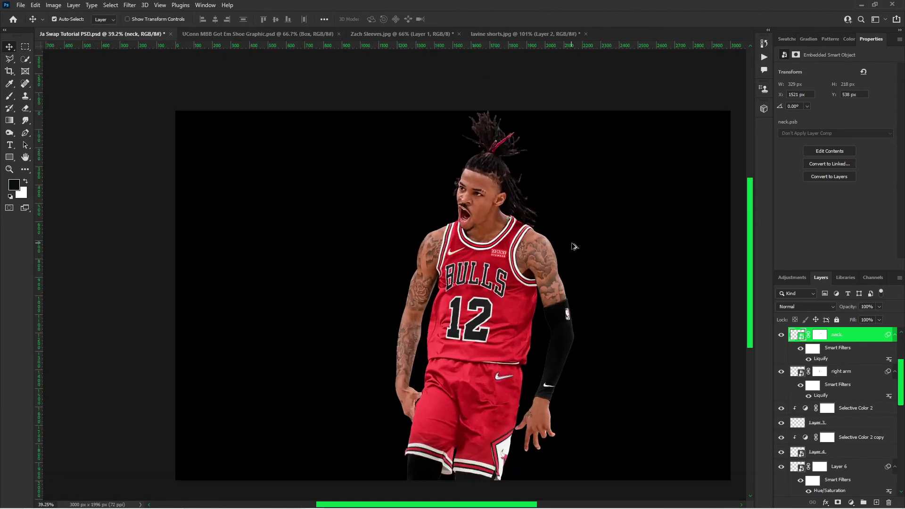
scroll(573, 246, "up", 1)
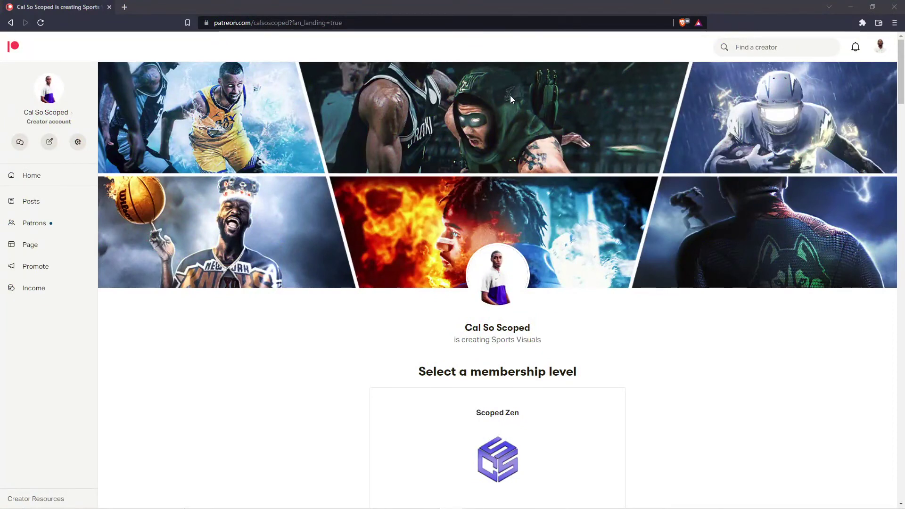
Switch to the creator's Patreon page in the browser and look through the membership level, project file posts and artwork posts.
scroll(510, 96, "down", 1)
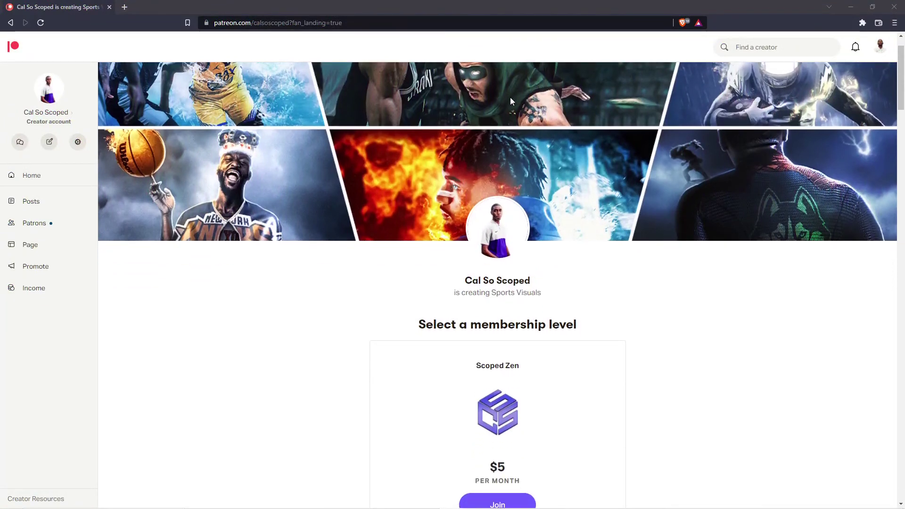
scroll(511, 98, "down", 5)
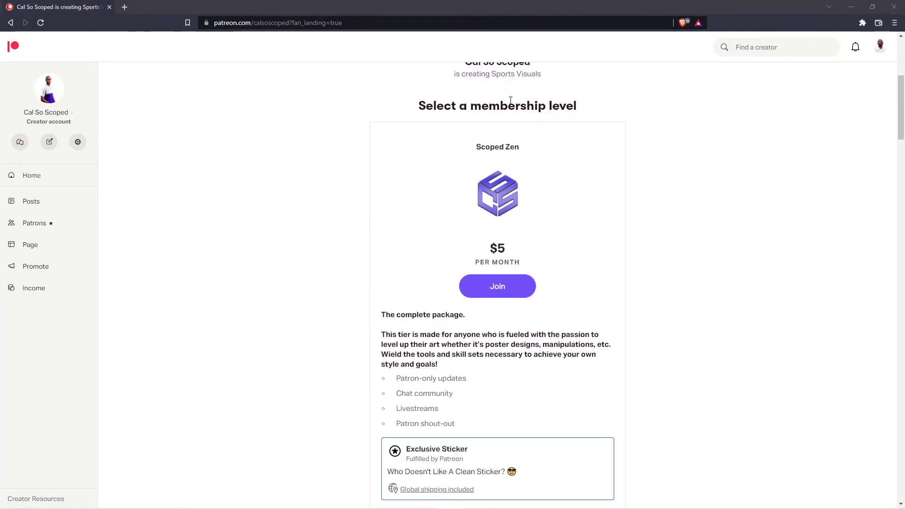
scroll(511, 100, "down", 15)
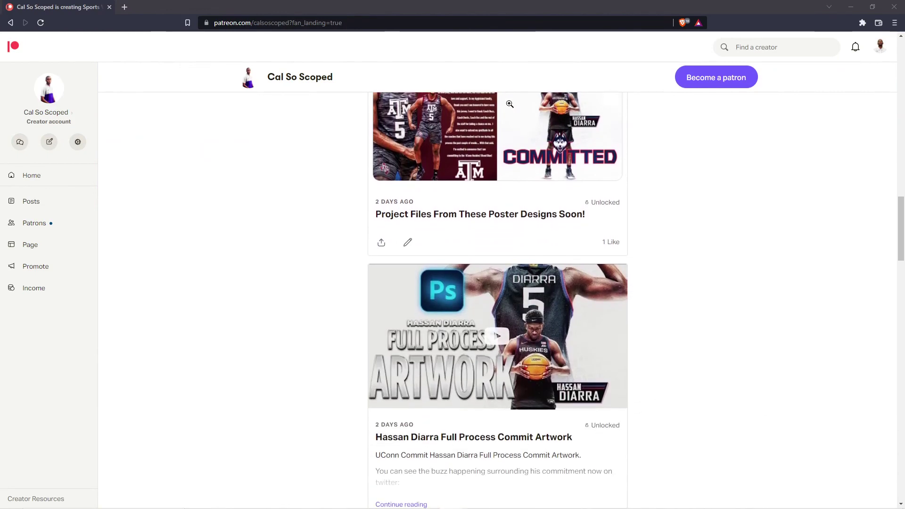
scroll(509, 106, "down", 9)
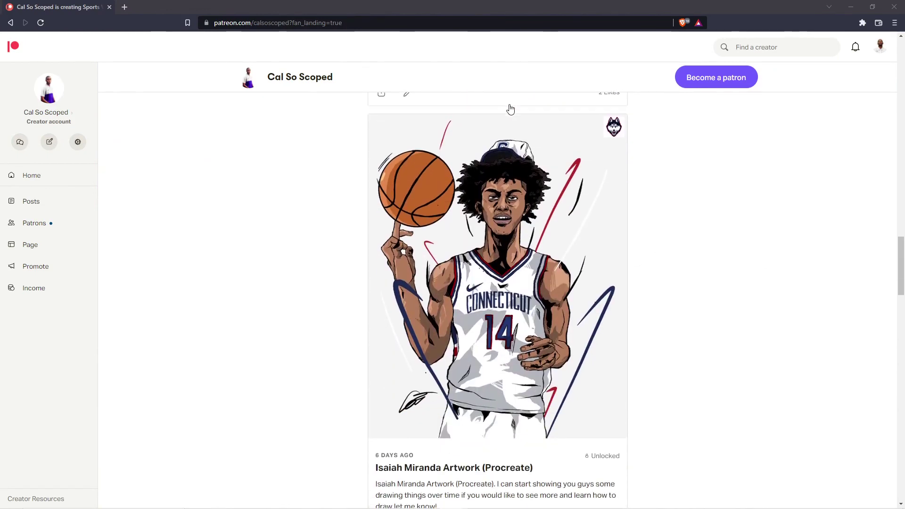
scroll(511, 109, "down", 11)
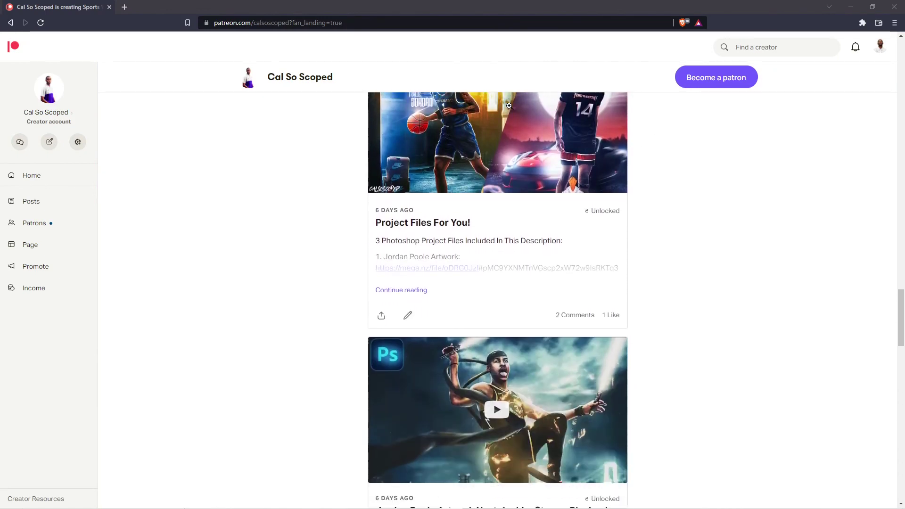
scroll(509, 107, "down", 12)
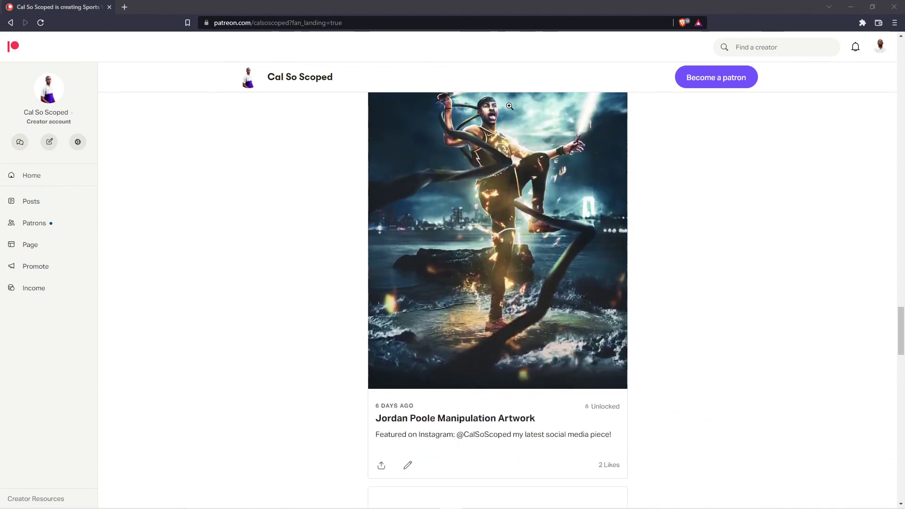
scroll(509, 108, "up", 7)
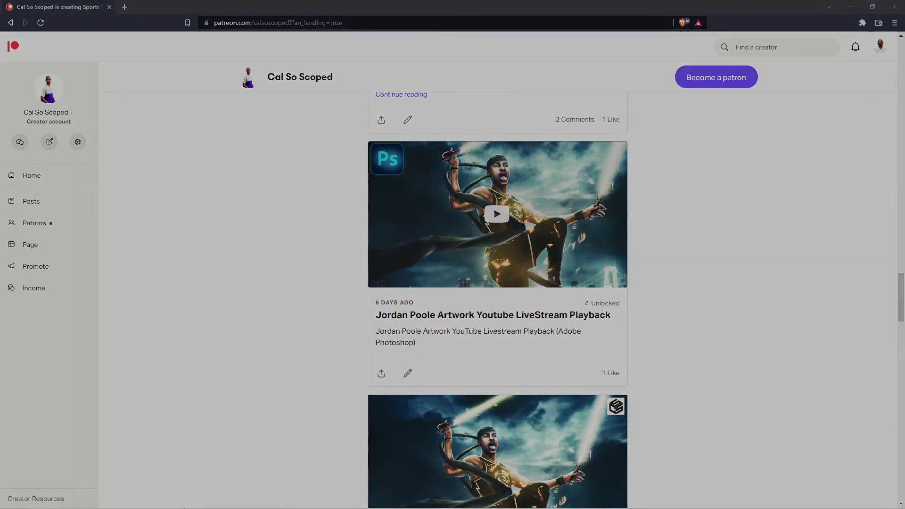